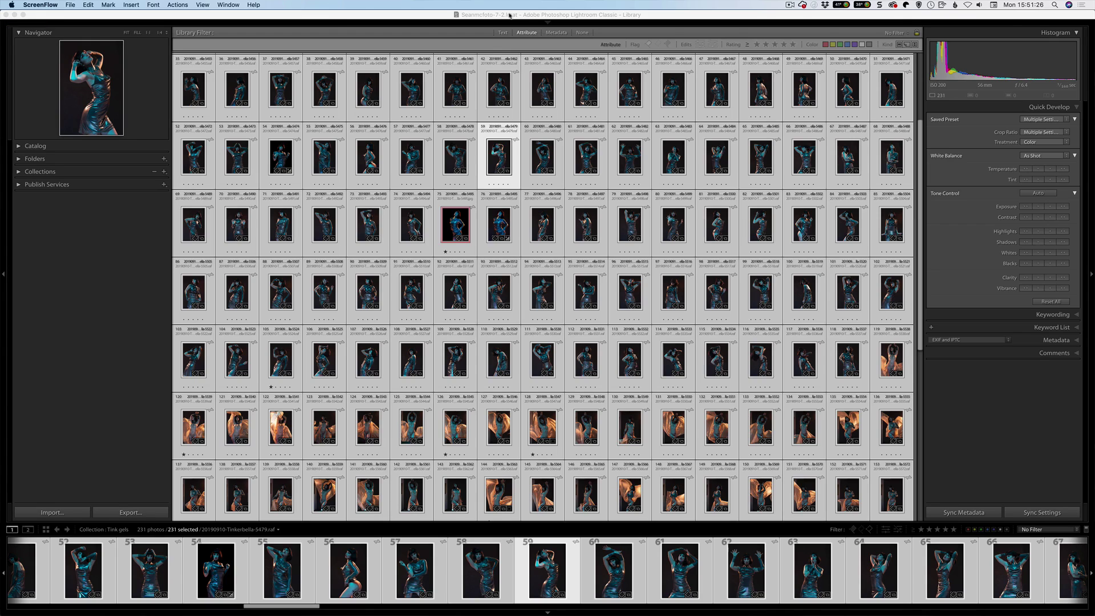
Expand Collections, filter it by the Purple colour label, then reset the filter to All.
{"action": "mouse_move", "coordinate": [494, 20]}
{"action": "left_click", "coordinate": [17, 171]}
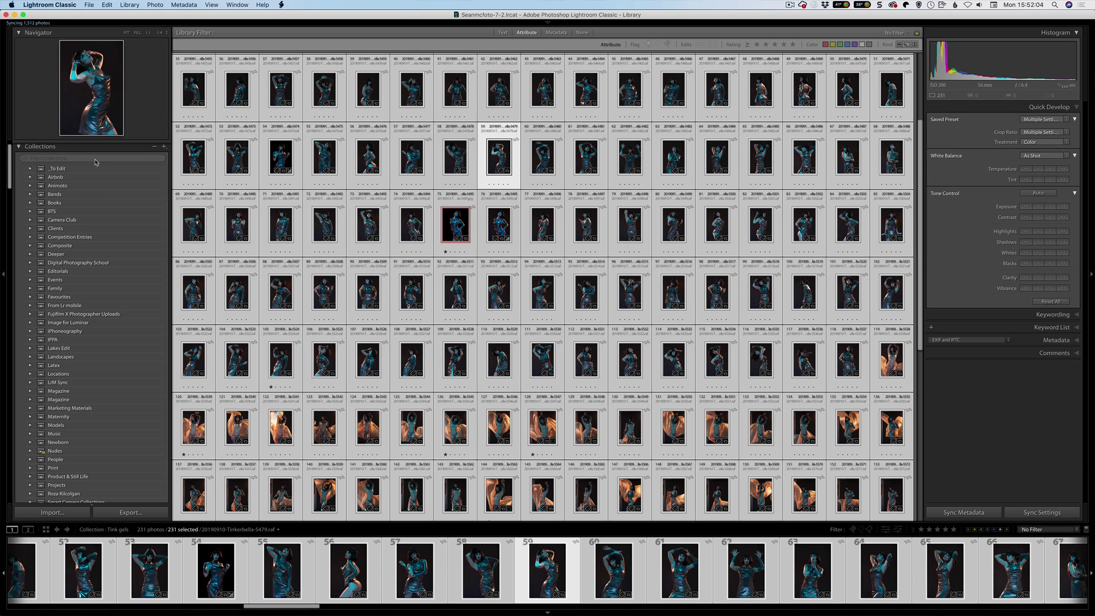
{"action": "left_click", "coordinate": [24, 159]}
{"action": "mouse_move", "coordinate": [39, 180]}
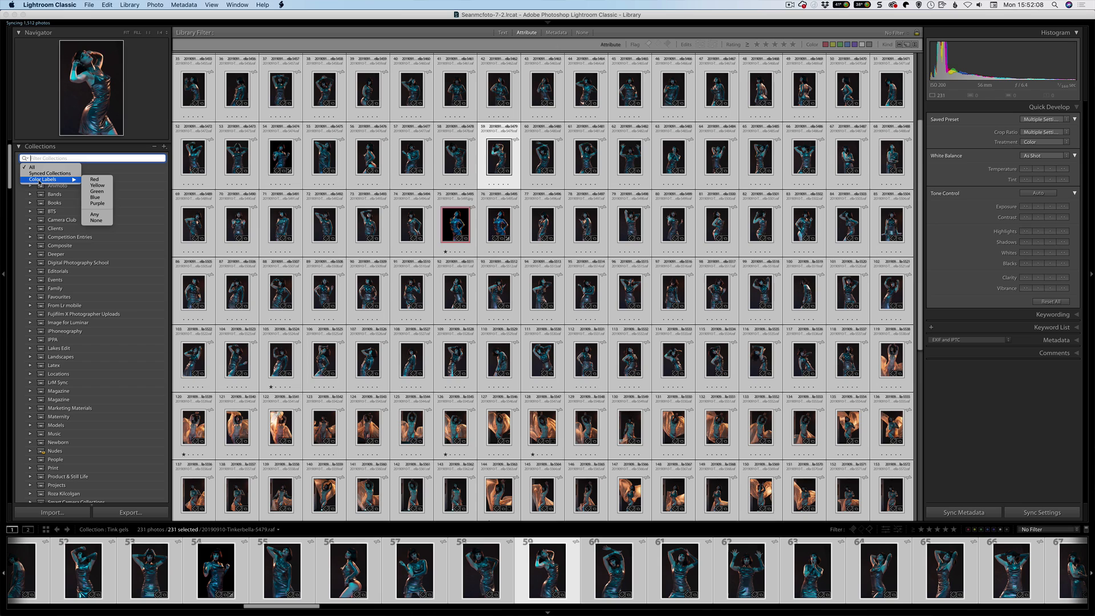
{"action": "left_click", "coordinate": [97, 203]}
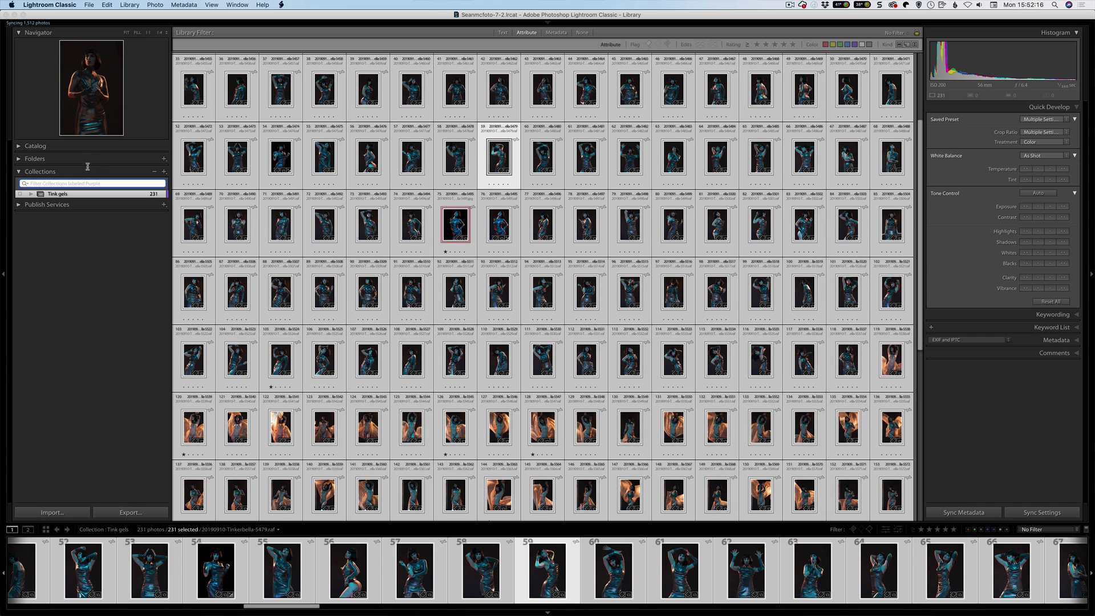
{"action": "left_click", "coordinate": [25, 183]}
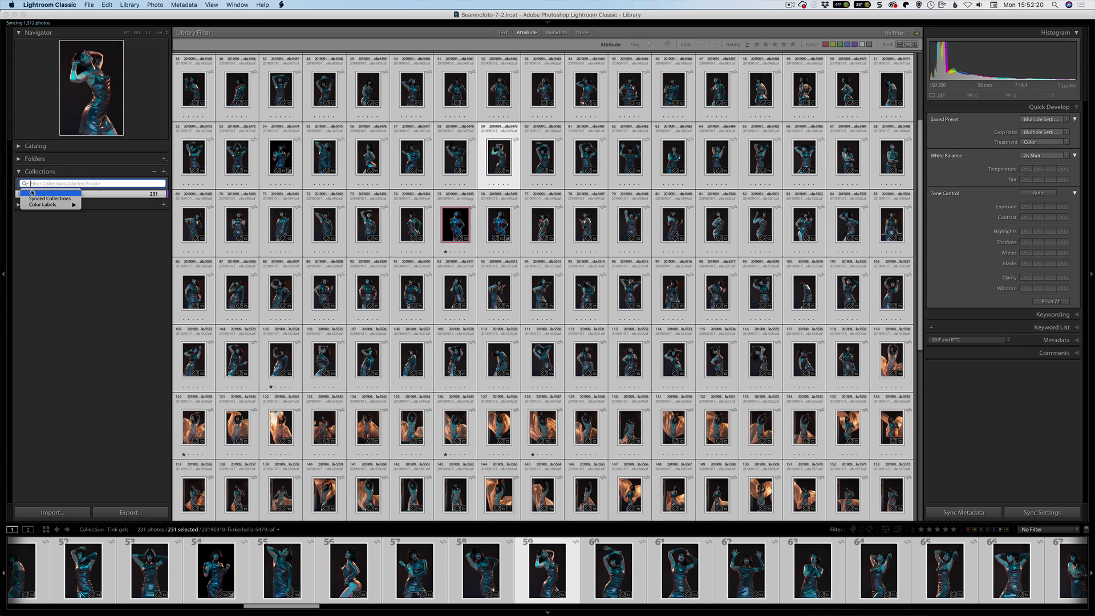
{"action": "left_click", "coordinate": [32, 193]}
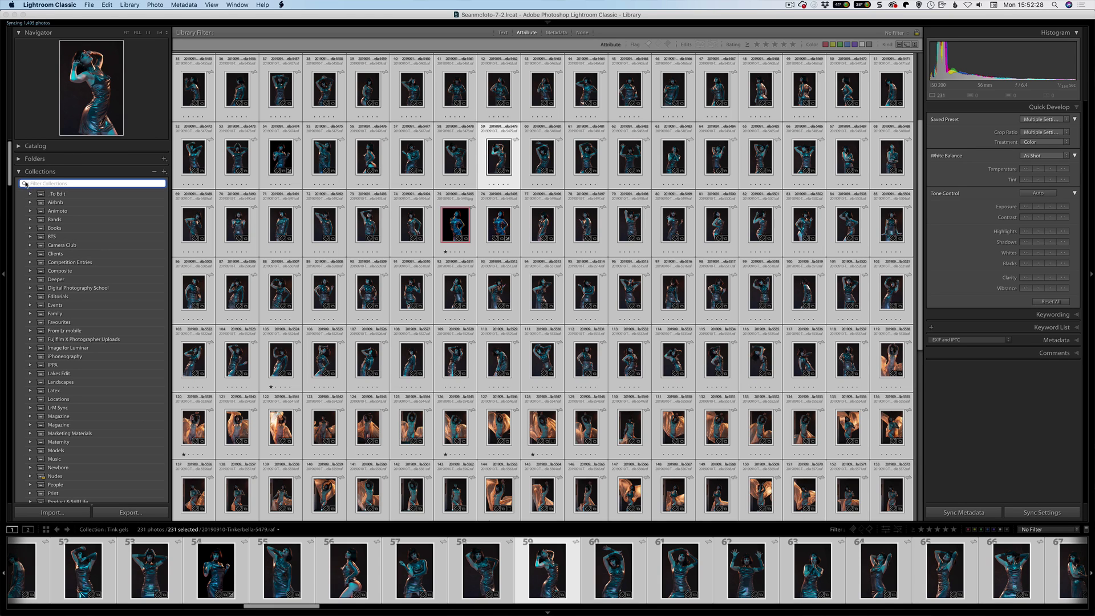
Show All Photographs from the Catalog with the Library Filter set to None.
{"action": "left_click", "coordinate": [26, 148]}
{"action": "left_click", "coordinate": [36, 157]}
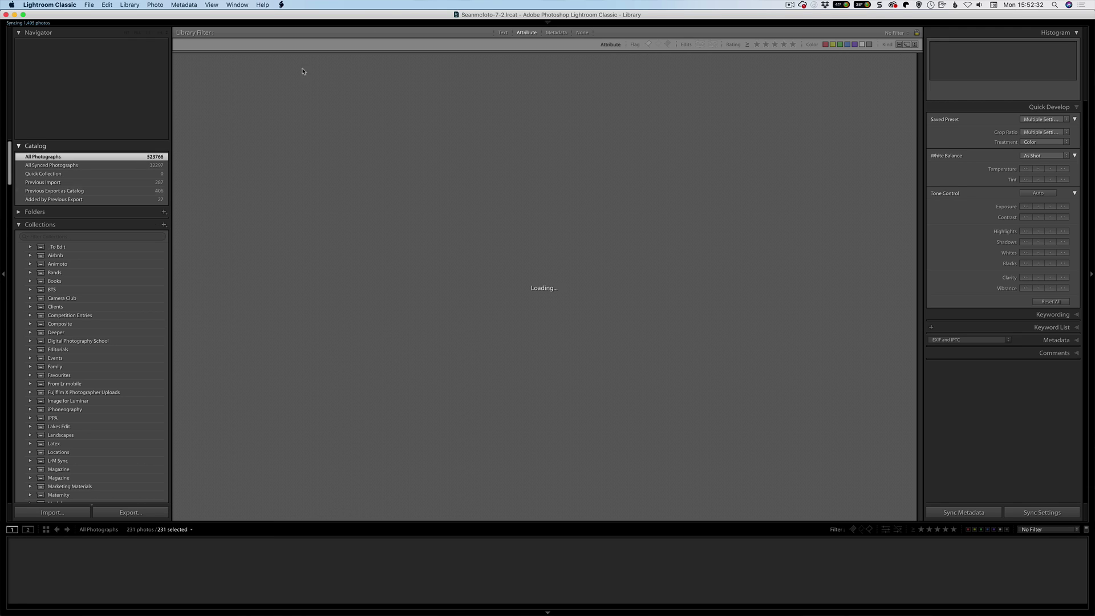
{"action": "left_click", "coordinate": [503, 32]}
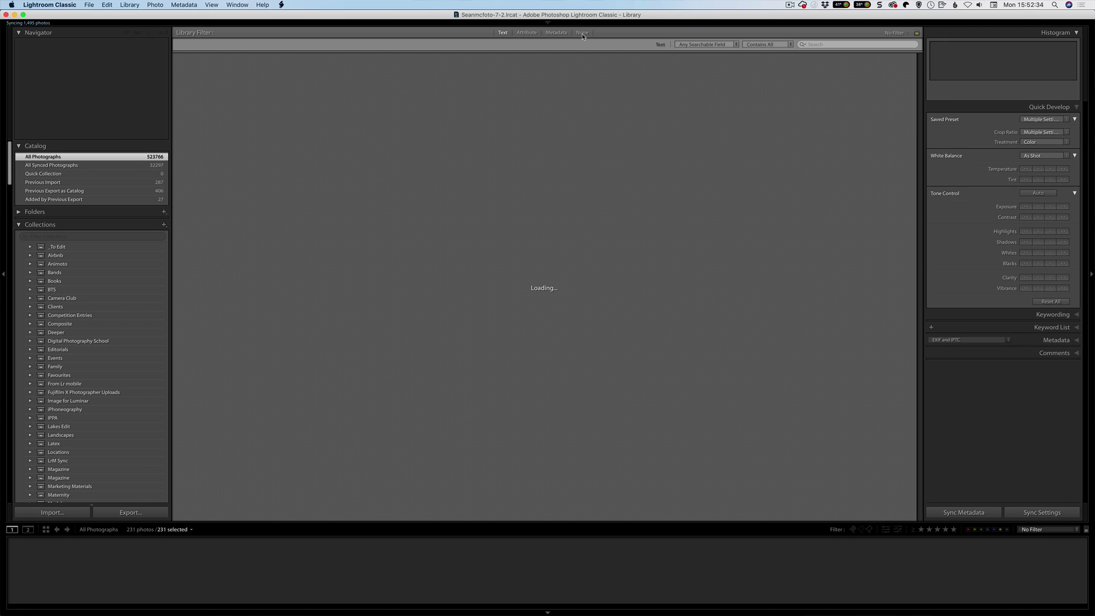
{"action": "left_click", "coordinate": [582, 33]}
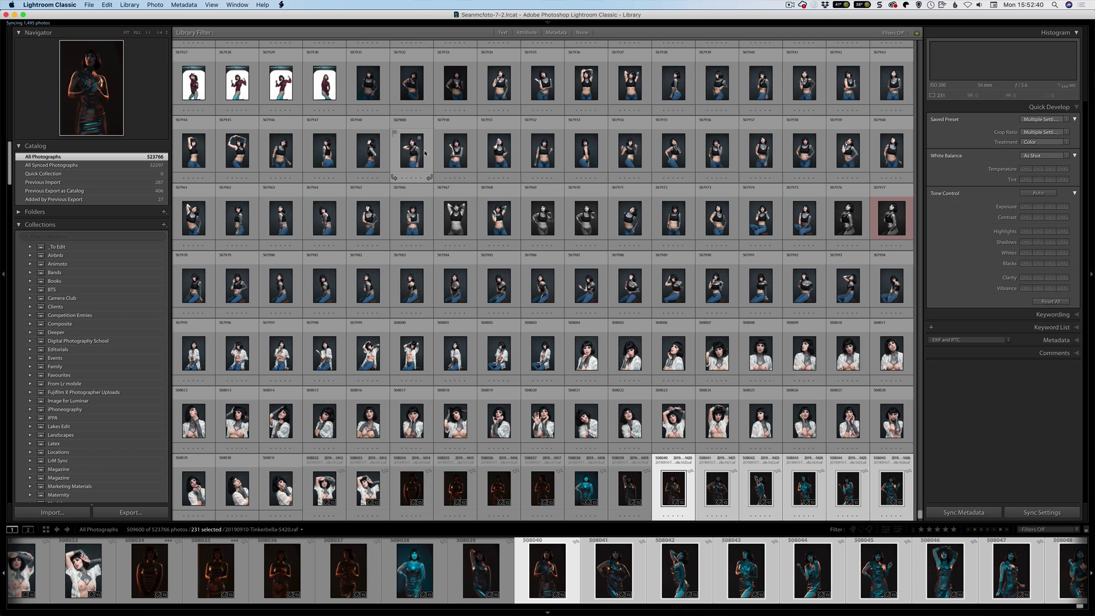
Scroll through the grid of the full 523,766-photo catalog.
{"action": "scroll", "coordinate": [431, 217], "scroll_direction": "up", "scroll_amount": 15}
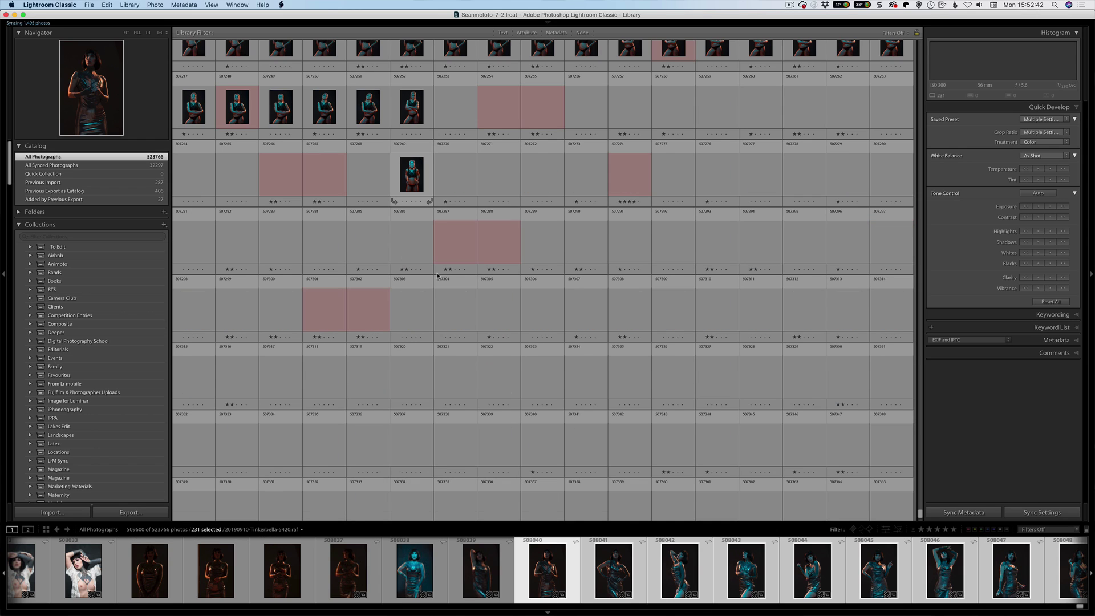
{"action": "scroll", "coordinate": [437, 275], "scroll_direction": "up", "scroll_amount": 8}
{"action": "scroll", "coordinate": [437, 275], "scroll_direction": "down", "scroll_amount": 1}
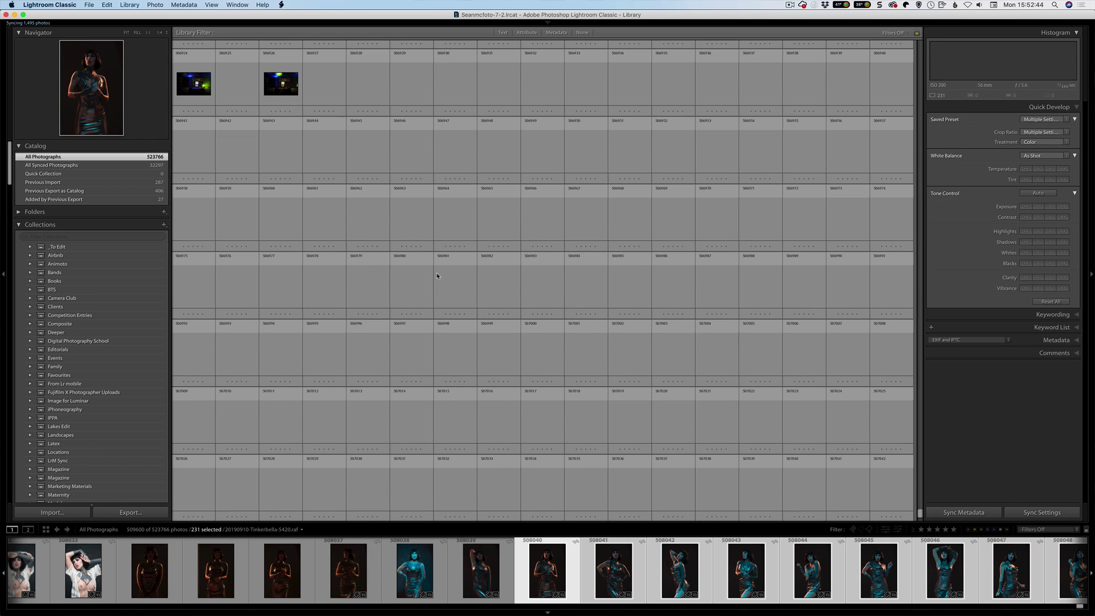
{"action": "scroll", "coordinate": [437, 275], "scroll_direction": "down", "scroll_amount": 3}
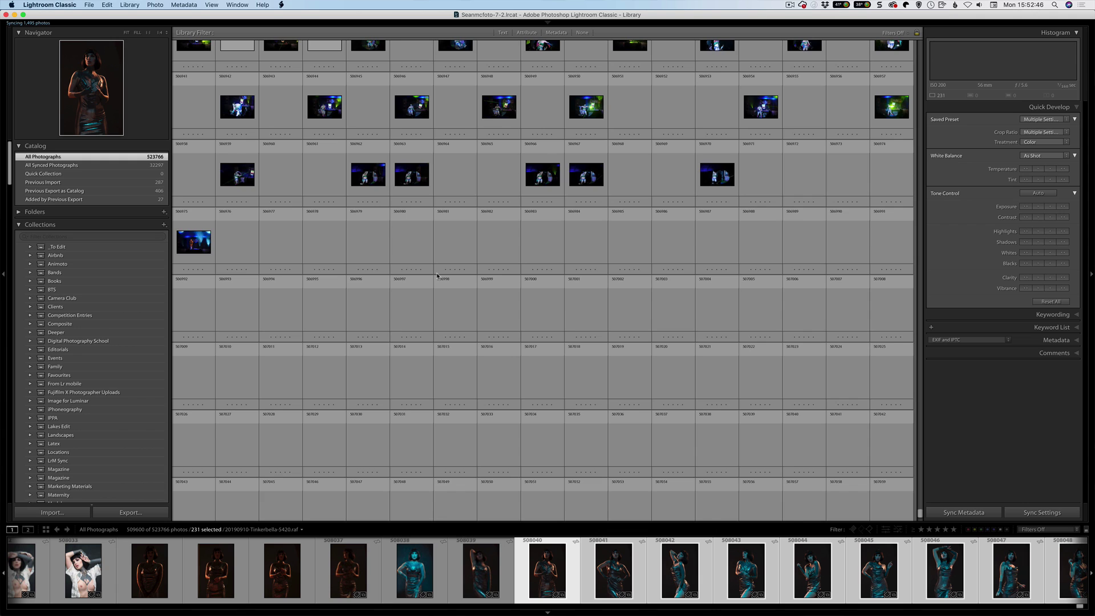
{"action": "scroll", "coordinate": [437, 276], "scroll_direction": "down", "scroll_amount": 2}
{"action": "scroll", "coordinate": [437, 276], "scroll_direction": "down", "scroll_amount": 3}
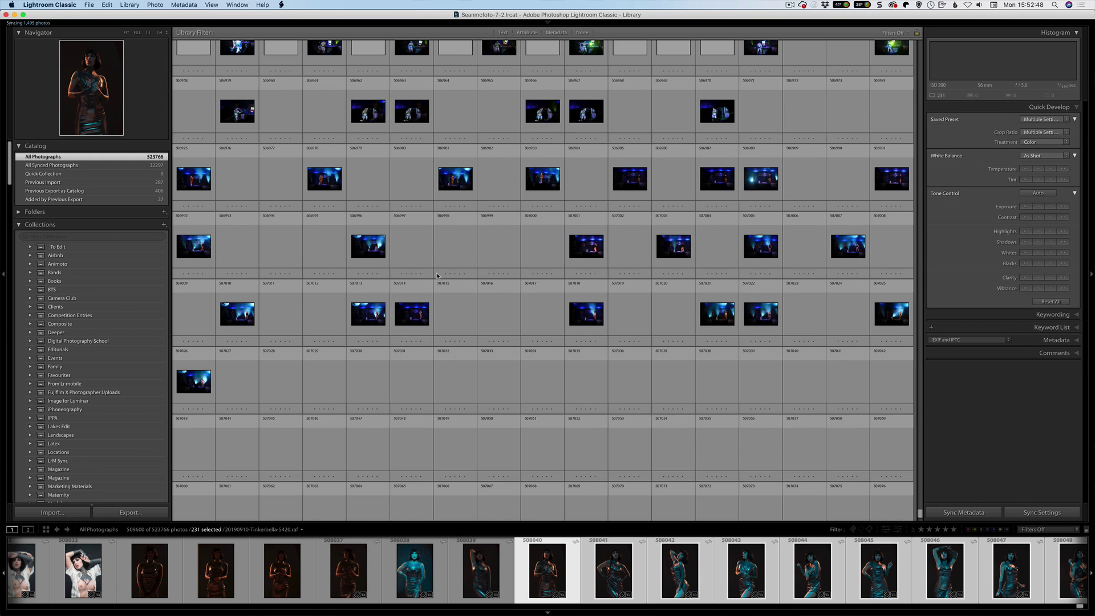
{"action": "scroll", "coordinate": [437, 276], "scroll_direction": "down", "scroll_amount": 2}
{"action": "scroll", "coordinate": [436, 273], "scroll_direction": "down", "scroll_amount": 20}
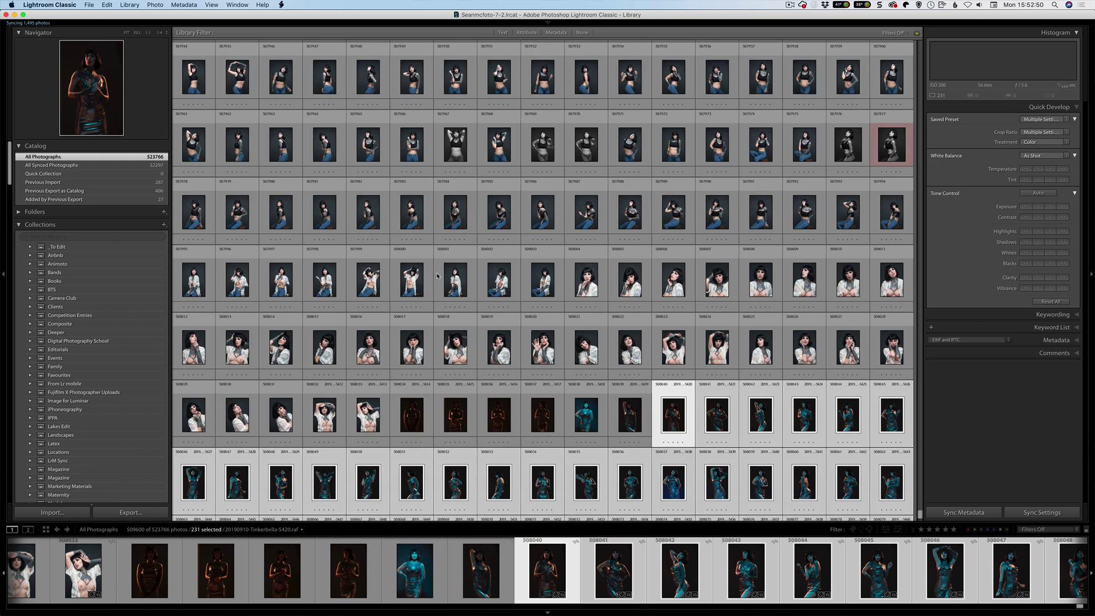
{"action": "scroll", "coordinate": [342, 260], "scroll_direction": "down", "scroll_amount": 20}
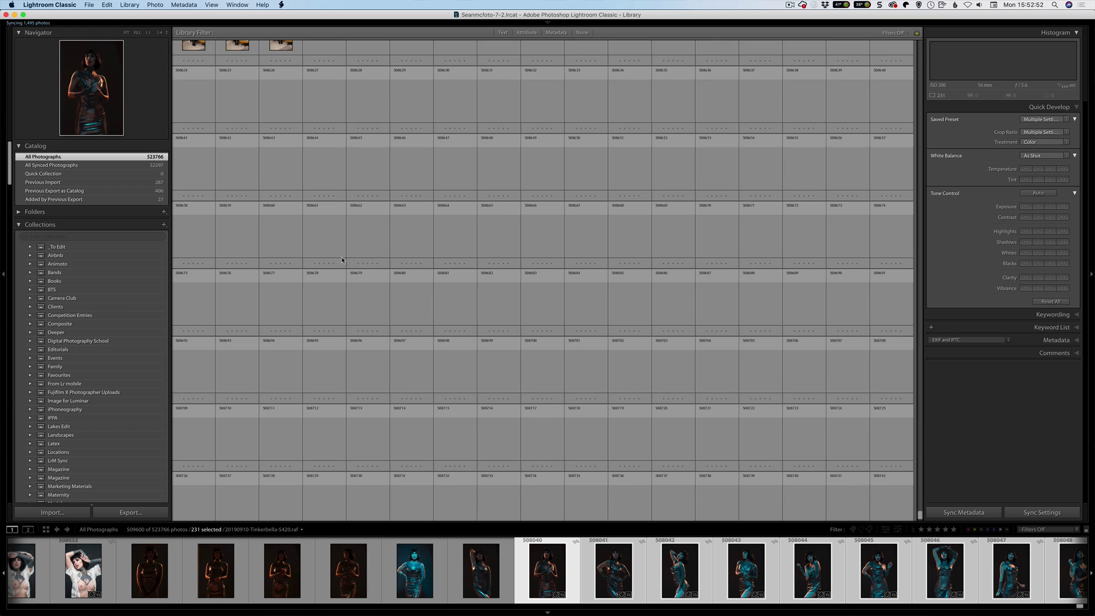
{"action": "scroll", "coordinate": [342, 260], "scroll_direction": "down", "scroll_amount": 15}
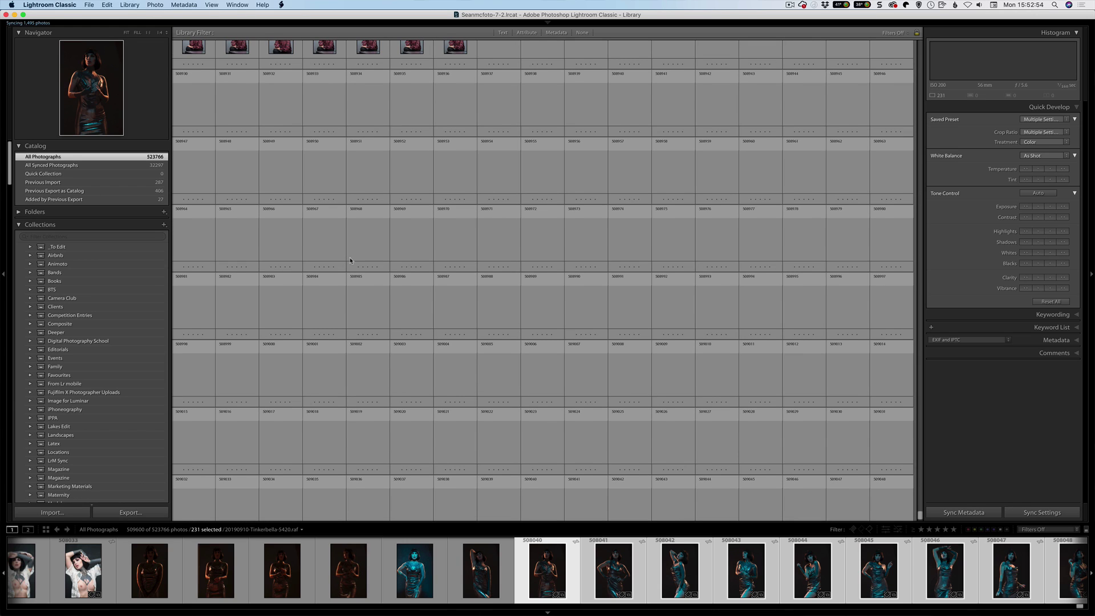
Check the saved filter presets list, then hide and restore the Library Filter bar.
{"action": "scroll", "coordinate": [658, 324], "scroll_direction": "down", "scroll_amount": 3}
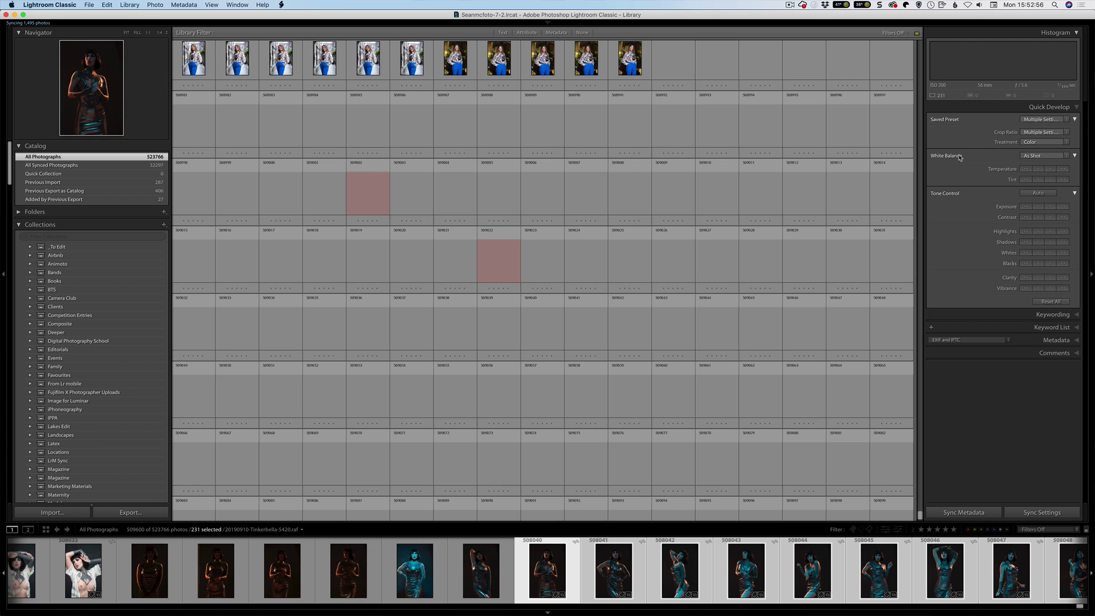
{"action": "left_click", "coordinate": [898, 34]}
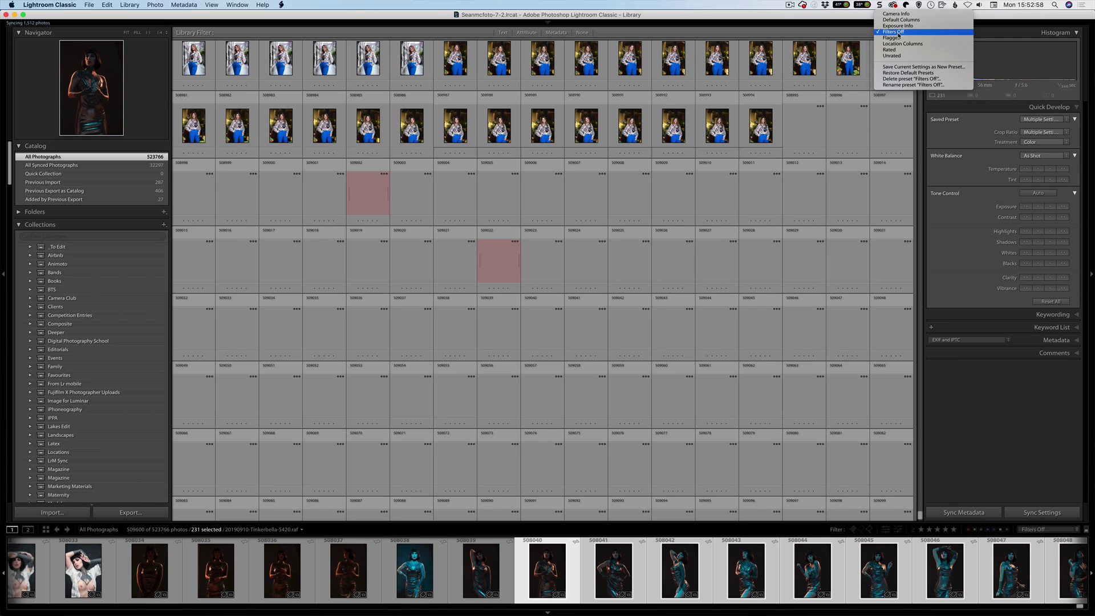
{"action": "left_click", "coordinate": [830, 28]}
{"action": "mouse_move", "coordinate": [828, 28]}
{"action": "key", "text": "backslash"}
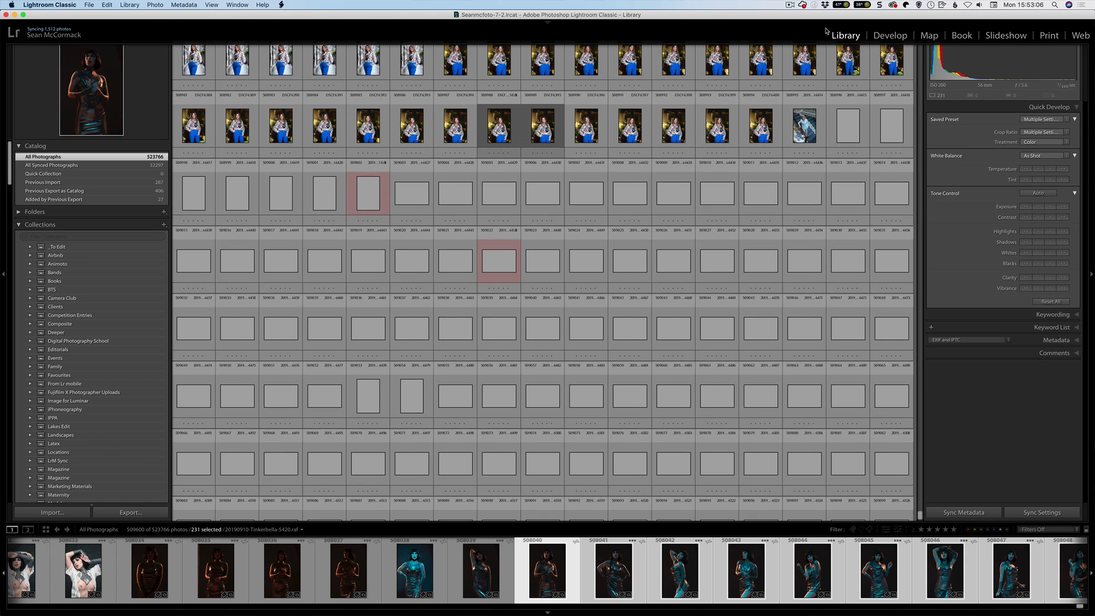
{"action": "key", "text": "F5"}
{"action": "key", "text": "backslash"}
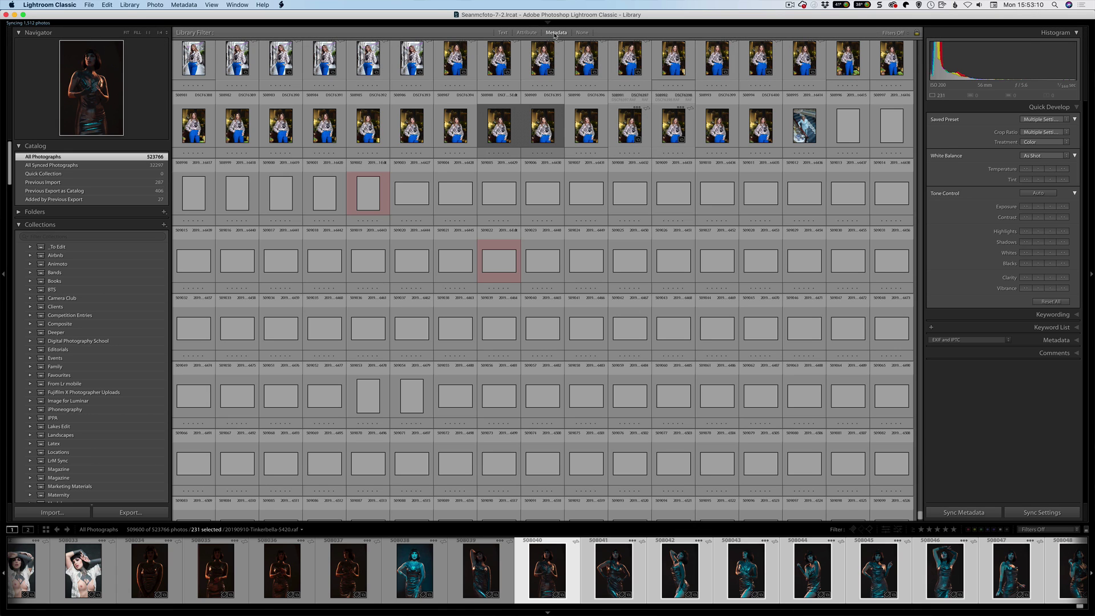
Switch the Library Filter to Metadata and change the first column from Keyword to Depth.
{"action": "left_click", "coordinate": [554, 33]}
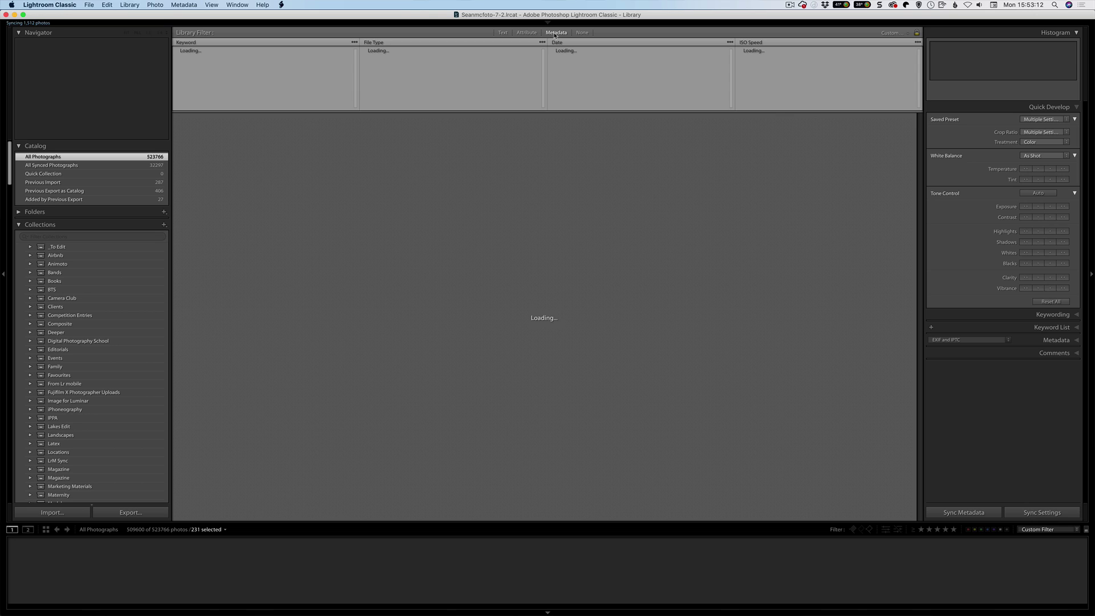
{"action": "left_click", "coordinate": [193, 44]}
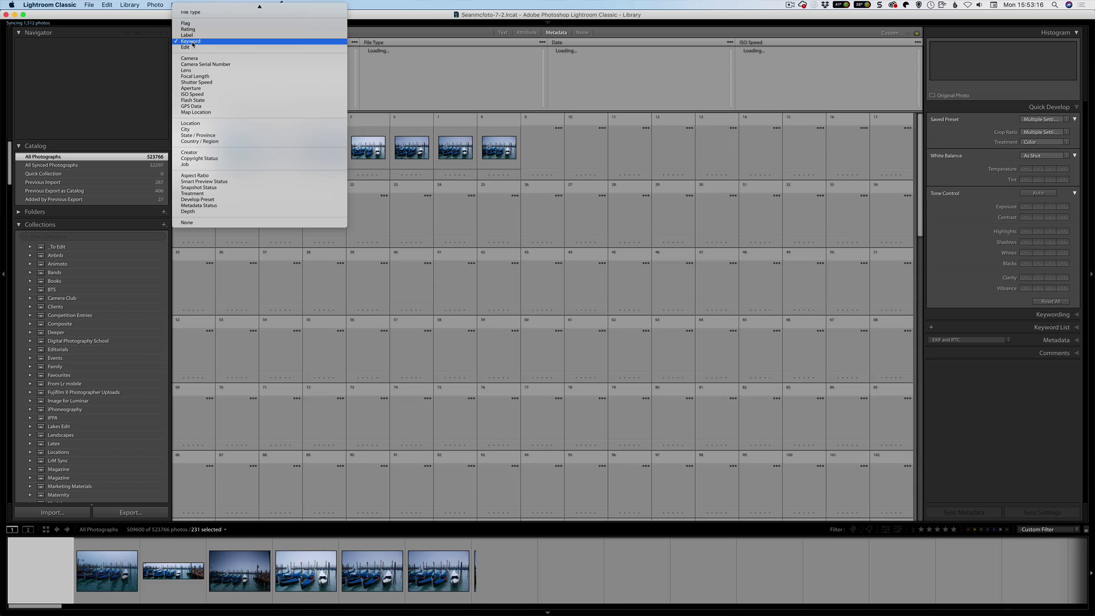
{"action": "left_click", "coordinate": [194, 212]}
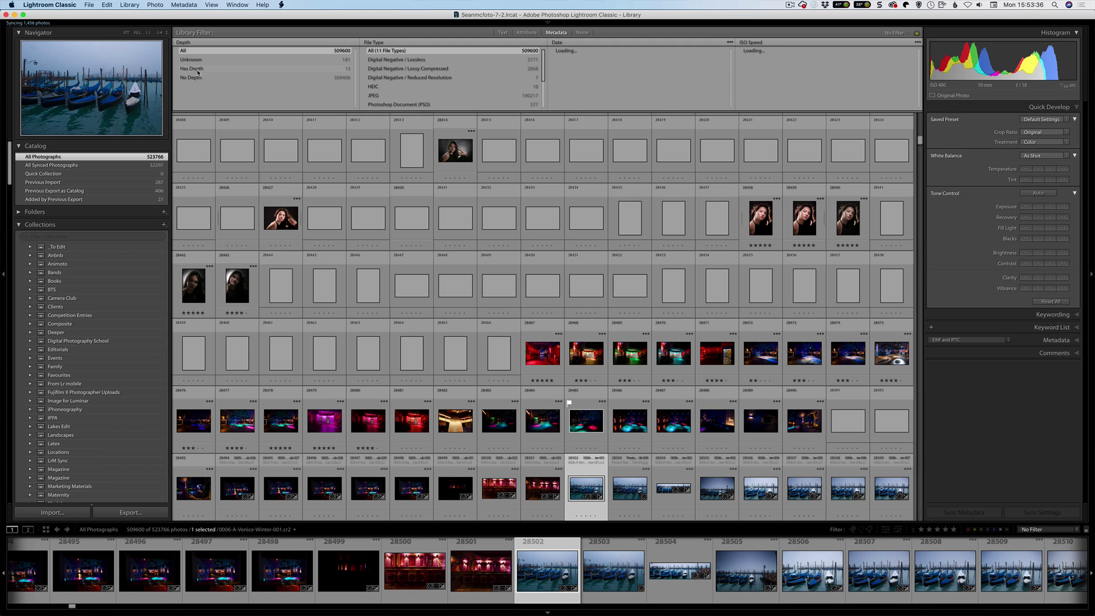
Clear the Depth filter, limit collections to Purple labels, and open Tink gels at photo 75.
{"action": "left_click", "coordinate": [196, 69]}
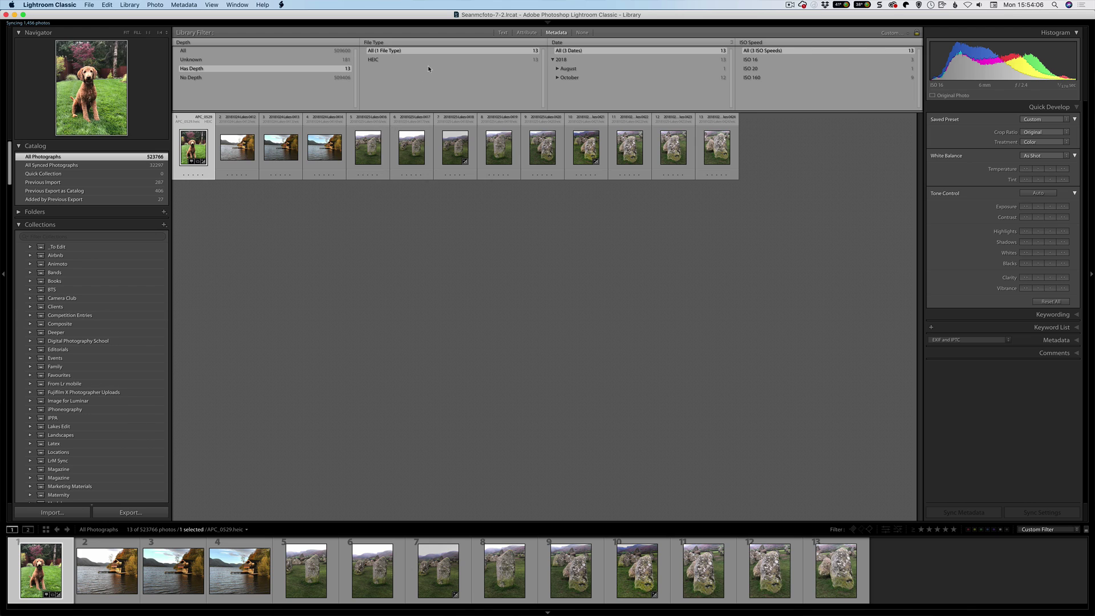
{"action": "left_click", "coordinate": [232, 52]}
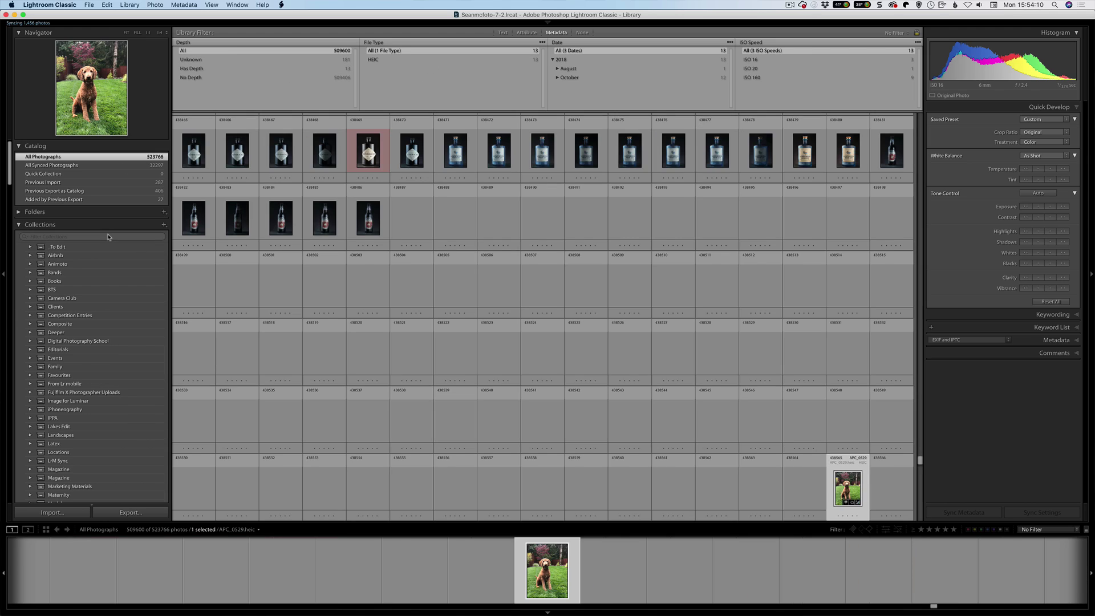
{"action": "left_click", "coordinate": [108, 237]}
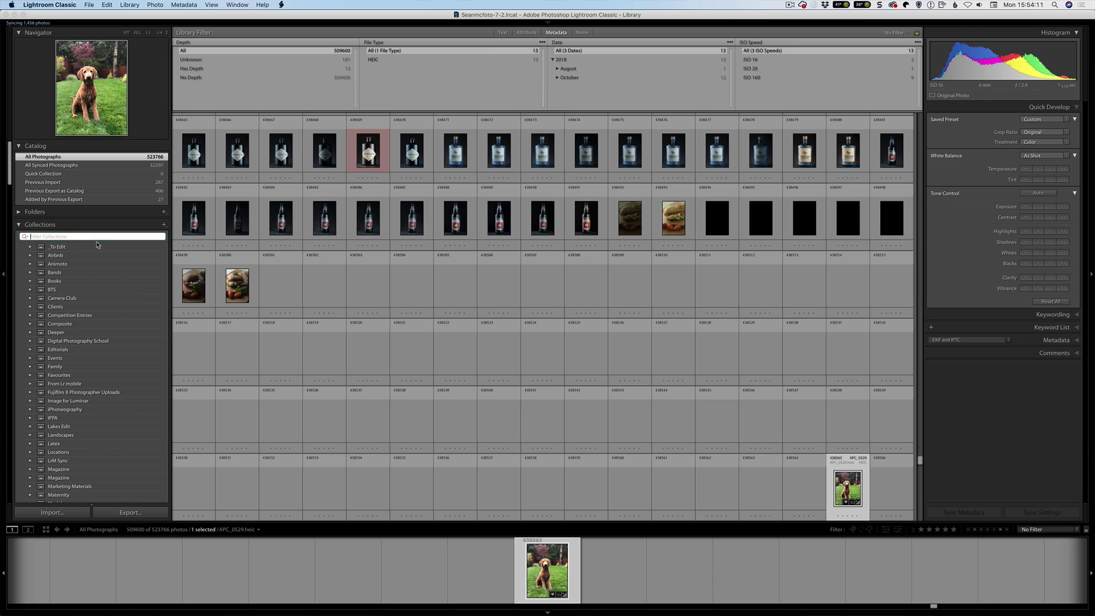
{"action": "left_click", "coordinate": [25, 236]}
{"action": "mouse_move", "coordinate": [57, 257]}
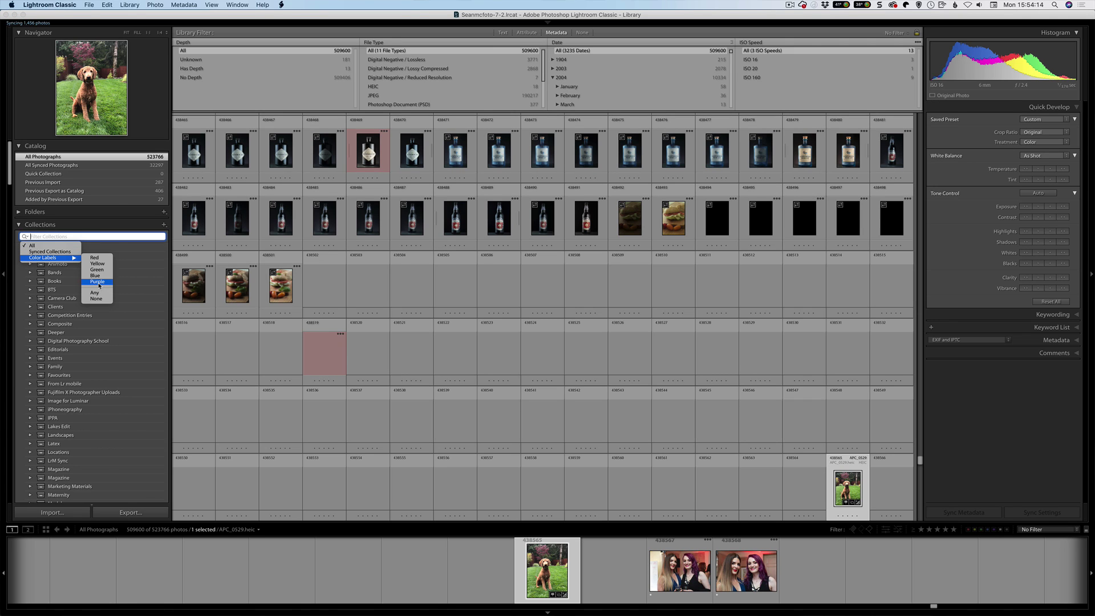
{"action": "left_click", "coordinate": [99, 286]}
{"action": "left_click", "coordinate": [62, 247]}
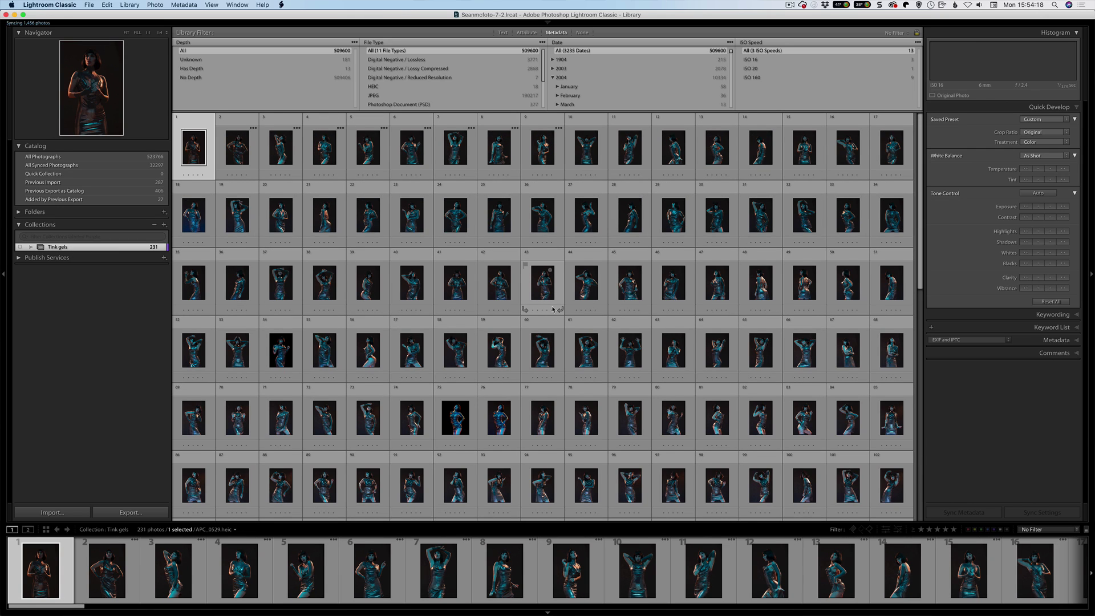
{"action": "left_click", "coordinate": [456, 342]}
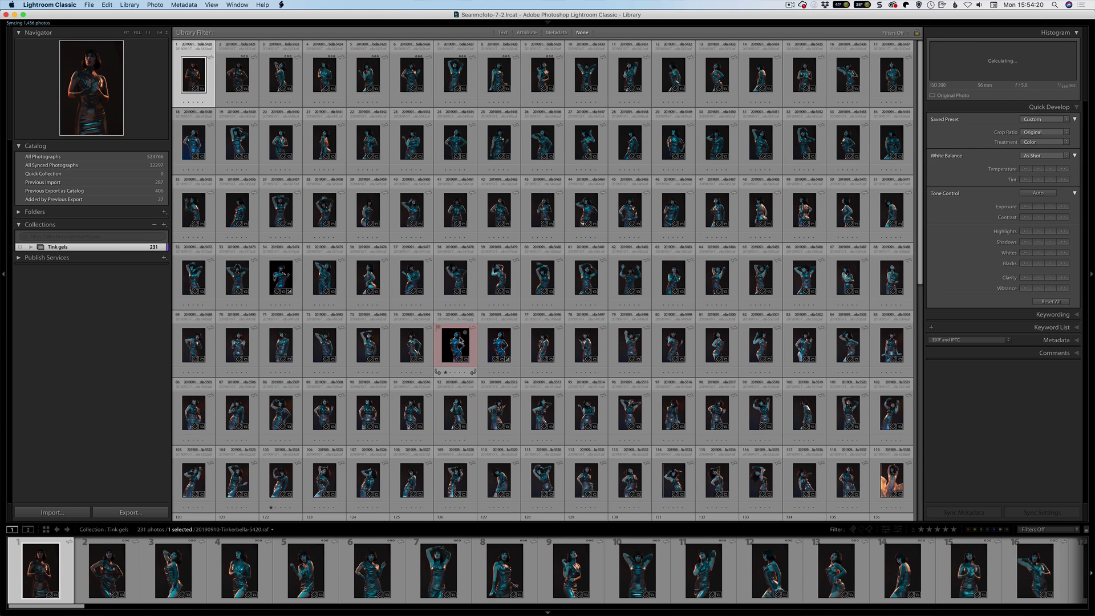
Open photo 75 in Develop and expand the Presets panel.
{"action": "key", "text": "d"}
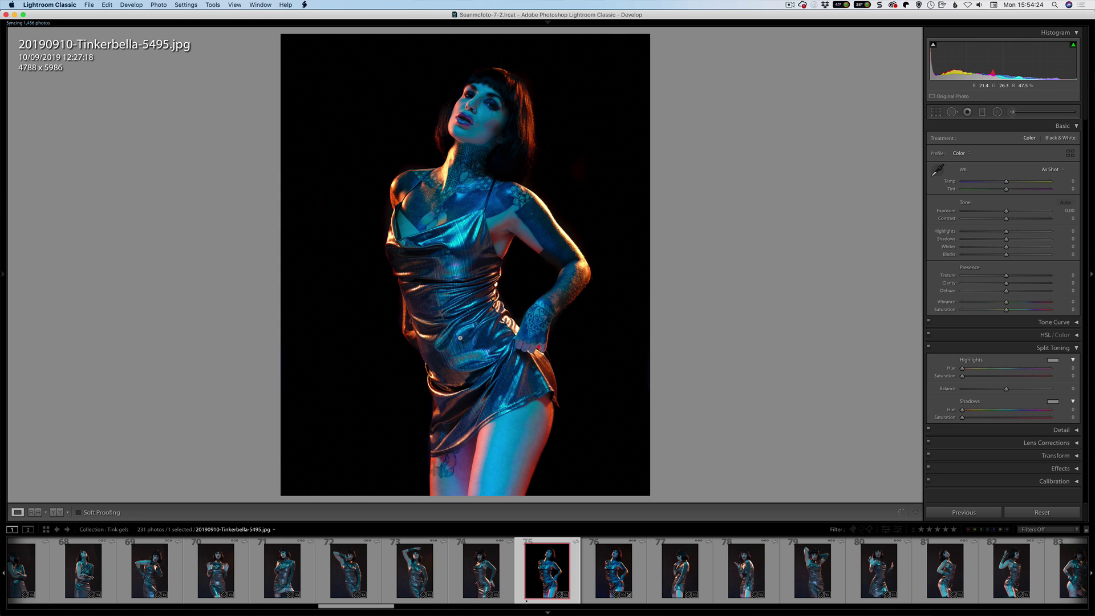
{"action": "left_click", "coordinate": [4, 276]}
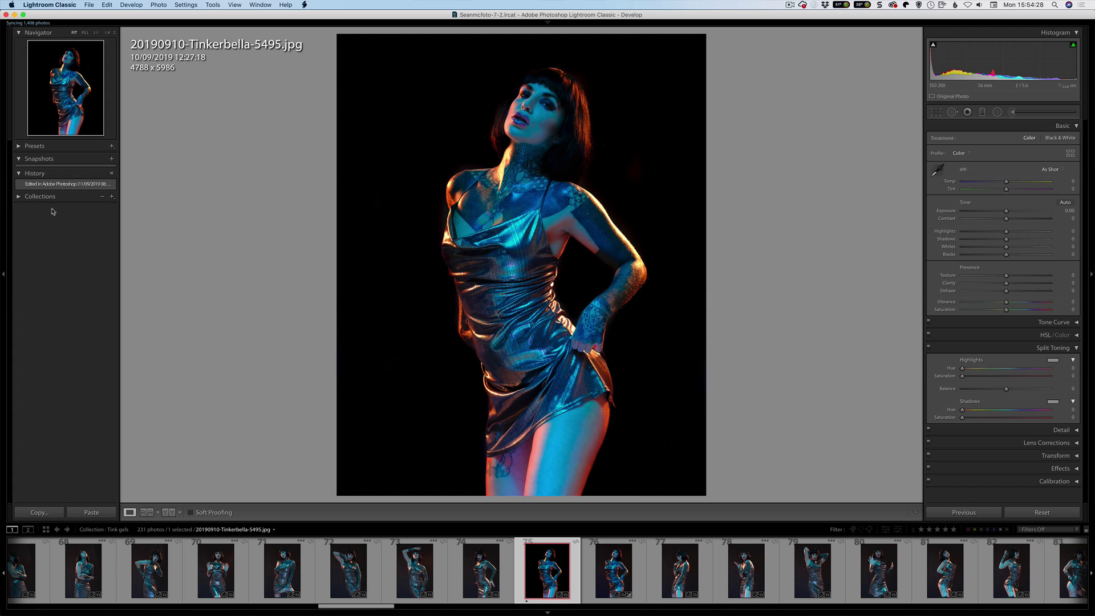
{"action": "left_click", "coordinate": [20, 146]}
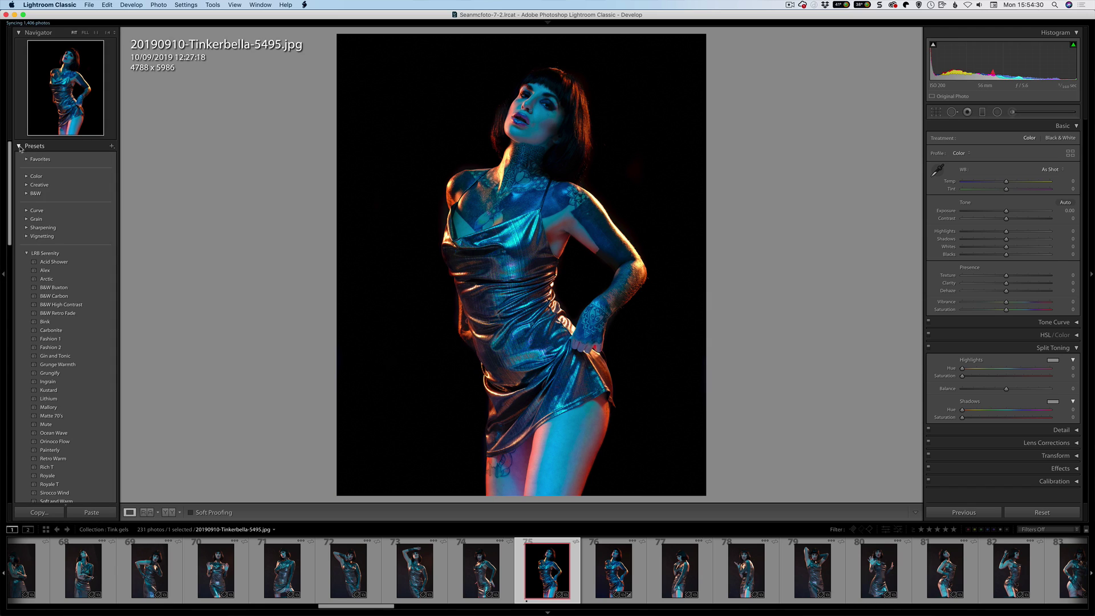
Start exporting the Alex preset, then cancel the Alex.xmp save dialog.
{"action": "right_click", "coordinate": [41, 256]}
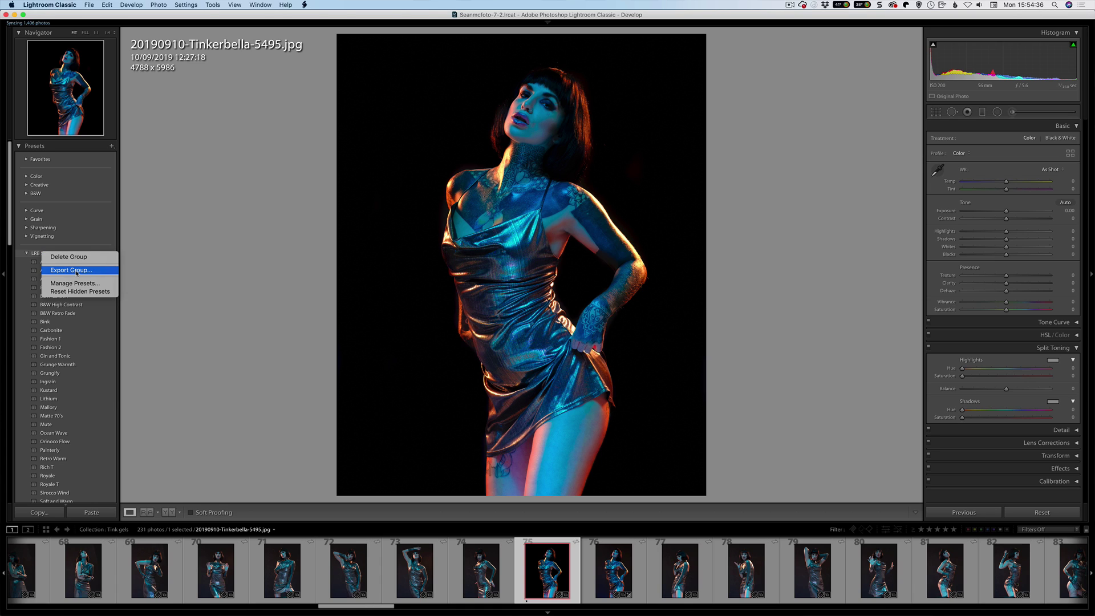
{"action": "left_click", "coordinate": [22, 261]}
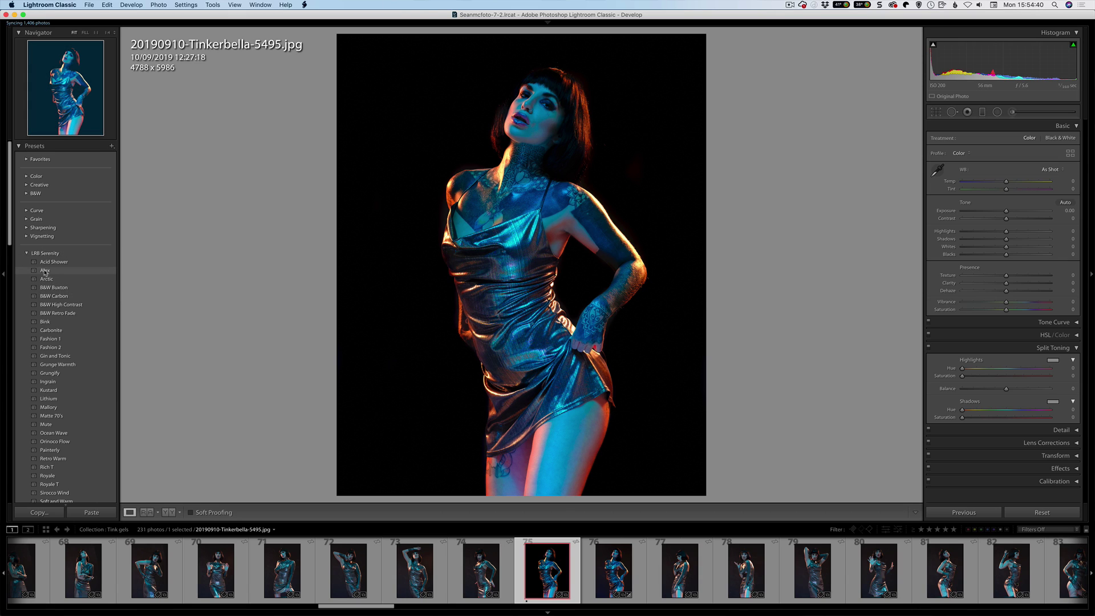
{"action": "right_click", "coordinate": [45, 271]}
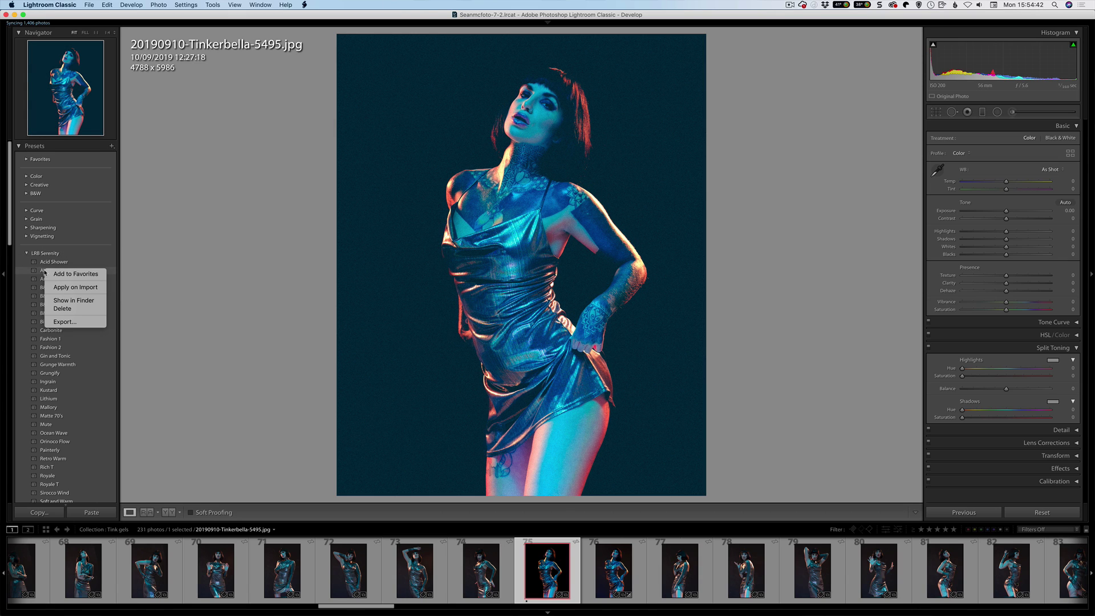
{"action": "left_click", "coordinate": [58, 323]}
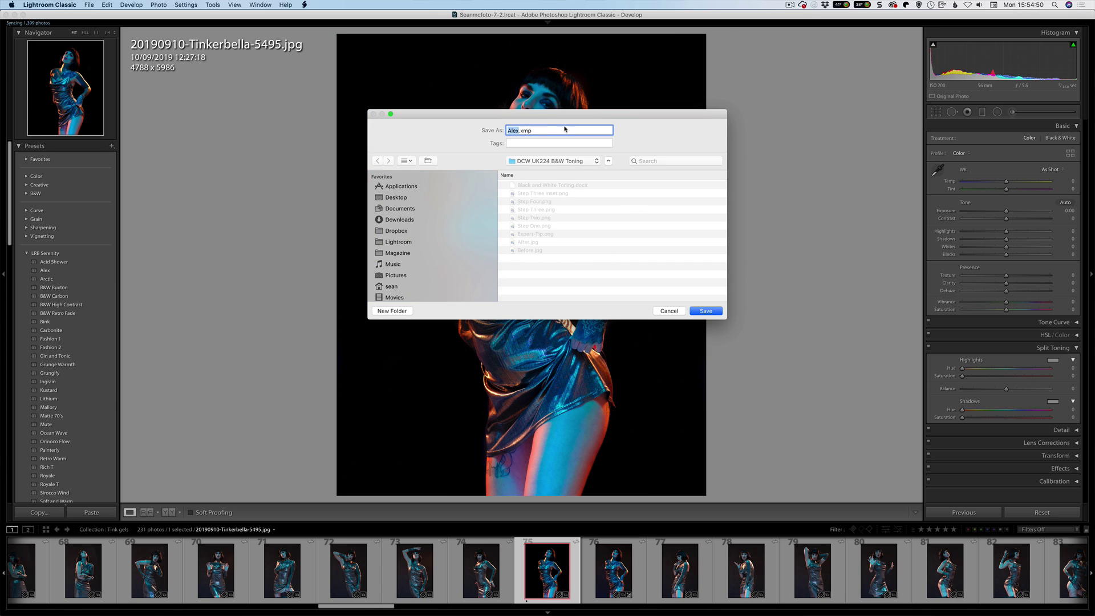
{"action": "left_click", "coordinate": [666, 311]}
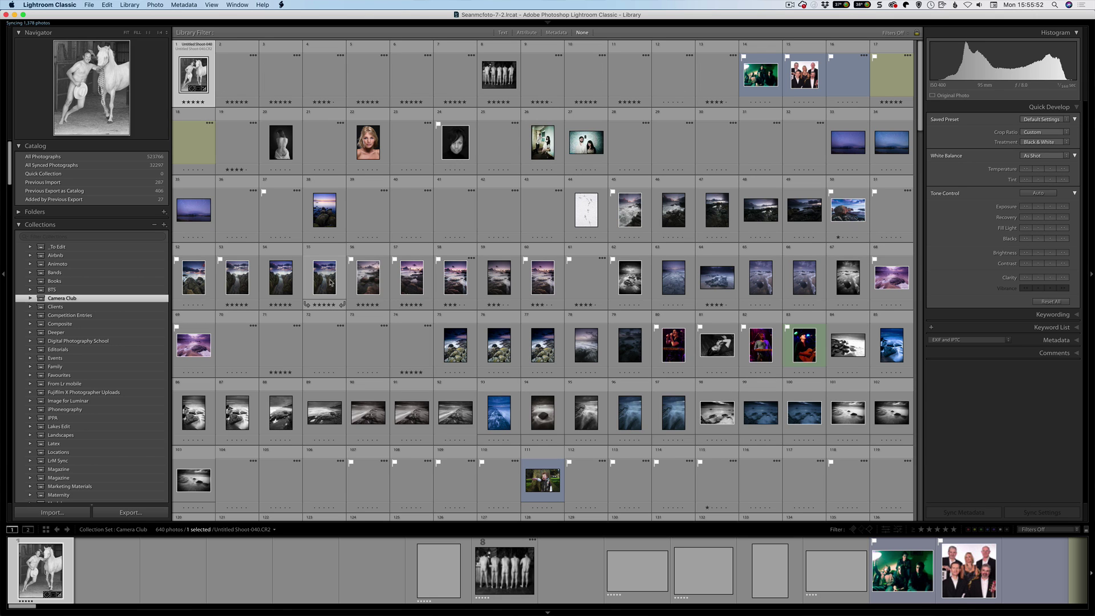
Open the Foys Beach rock-channel photo in Develop and raise Texture to +14.
{"action": "double_click", "coordinate": [328, 282]}
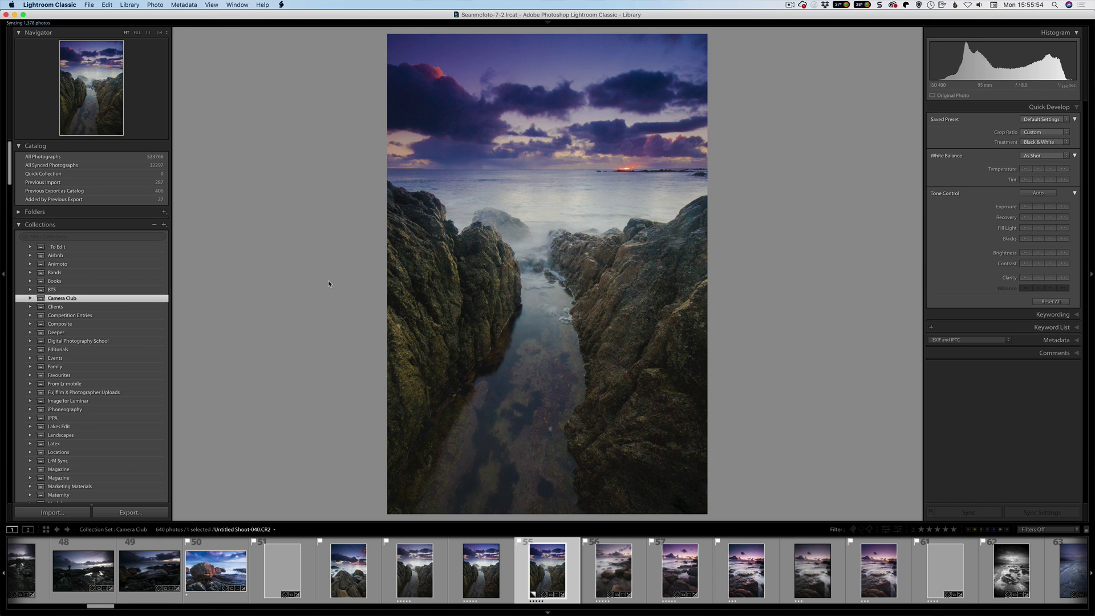
{"action": "key", "text": "d"}
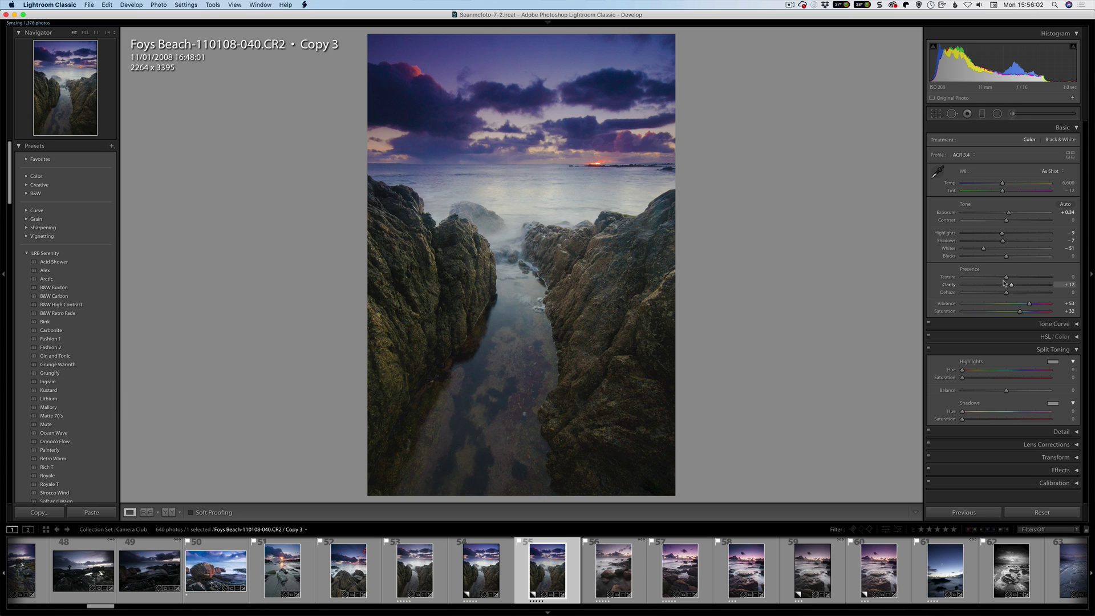
{"action": "left_click_drag", "start_coordinate": [1006, 278], "coordinate": [1012, 279]}
{"action": "scroll", "coordinate": [1012, 279], "scroll_direction": "down", "scroll_amount": 1}
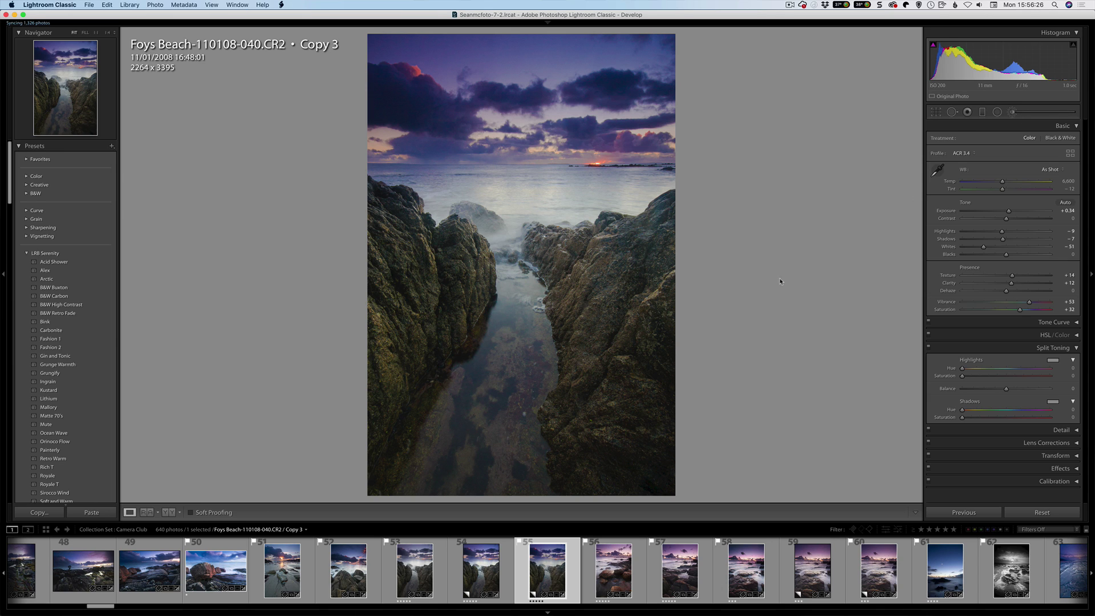
Back in Library, select beach photos 51–54, try deleting them, and acknowledge the refusal warning.
{"action": "key", "text": "e"}
{"action": "left_click", "coordinate": [289, 580]}
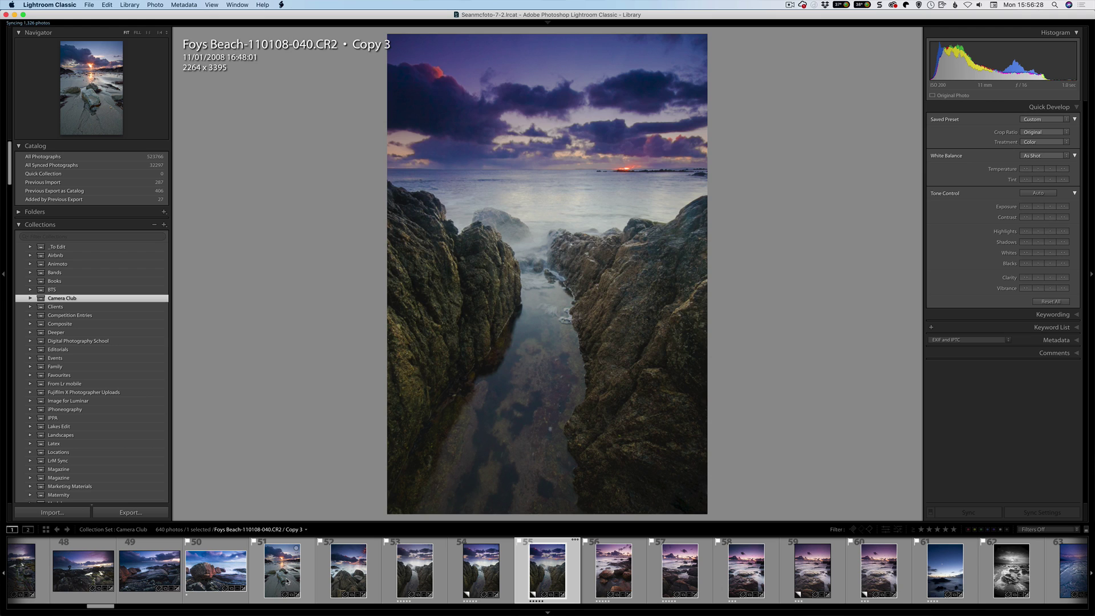
{"action": "left_click", "coordinate": [493, 580], "text": "shift"}
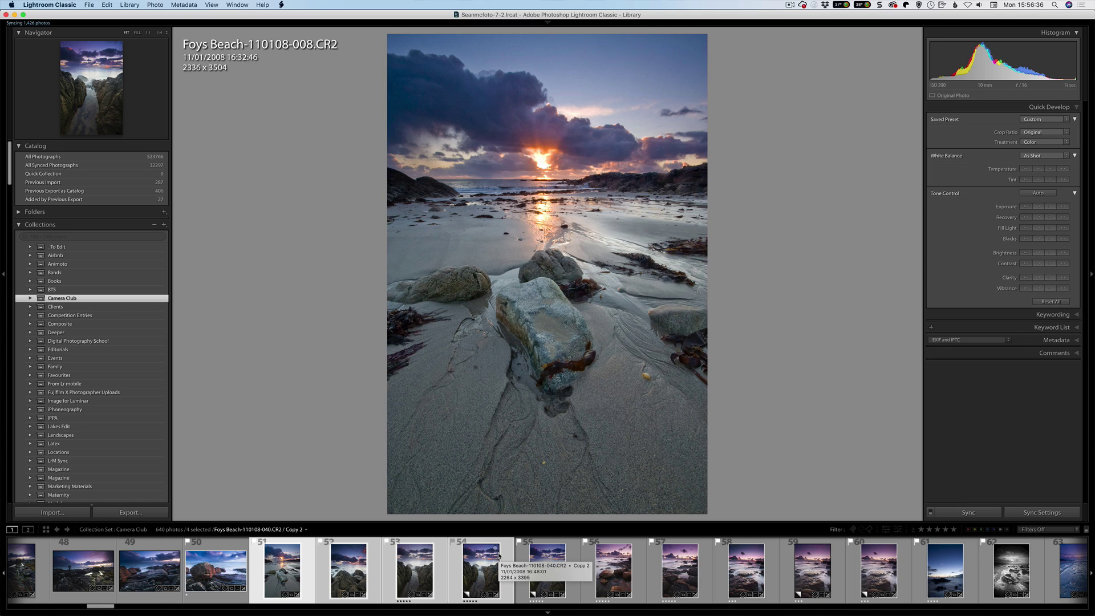
{"action": "key", "text": "BackSpace"}
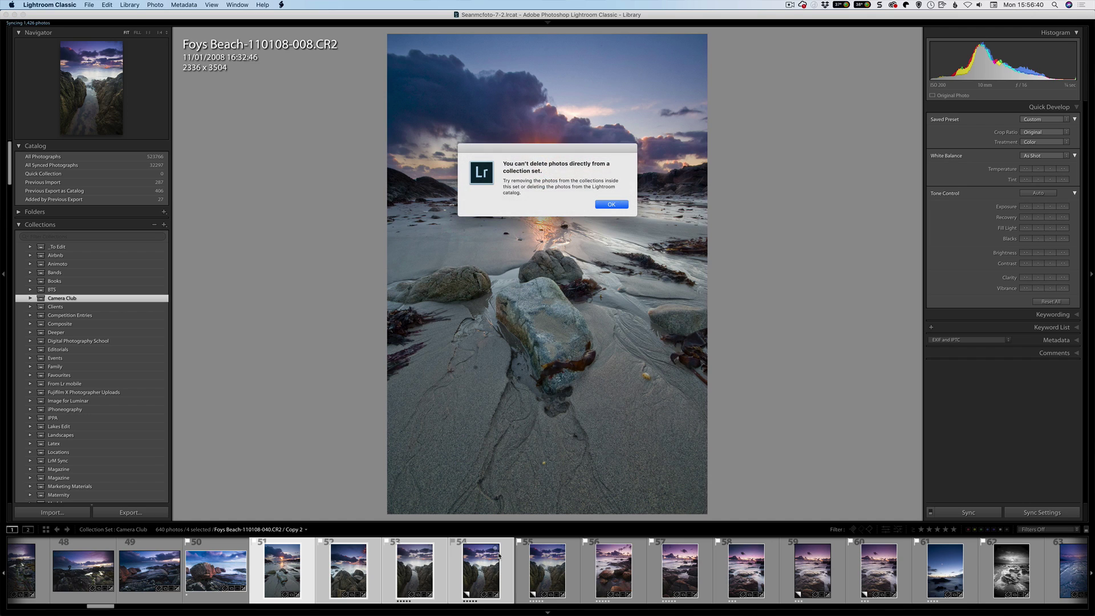
{"action": "left_click", "coordinate": [604, 205]}
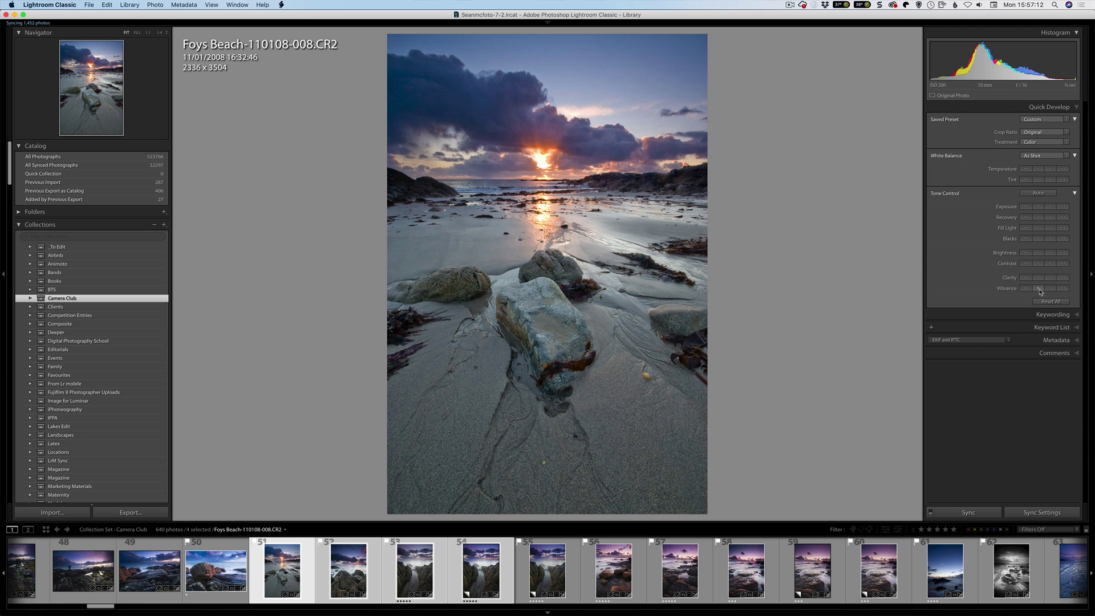
Expand Keywording and Keyword List, scroll the keywords, then open Foys Beach-110108-008.CR2 in Develop.
{"action": "left_click", "coordinate": [1060, 316]}
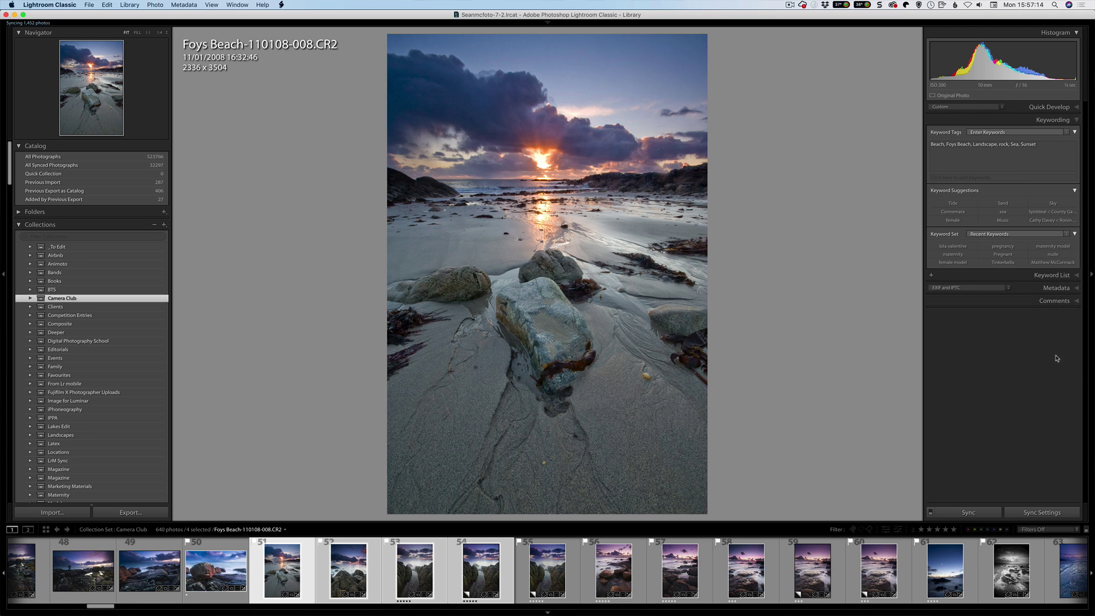
{"action": "left_click", "coordinate": [1058, 276]}
{"action": "scroll", "coordinate": [1052, 376], "scroll_direction": "down", "scroll_amount": 5}
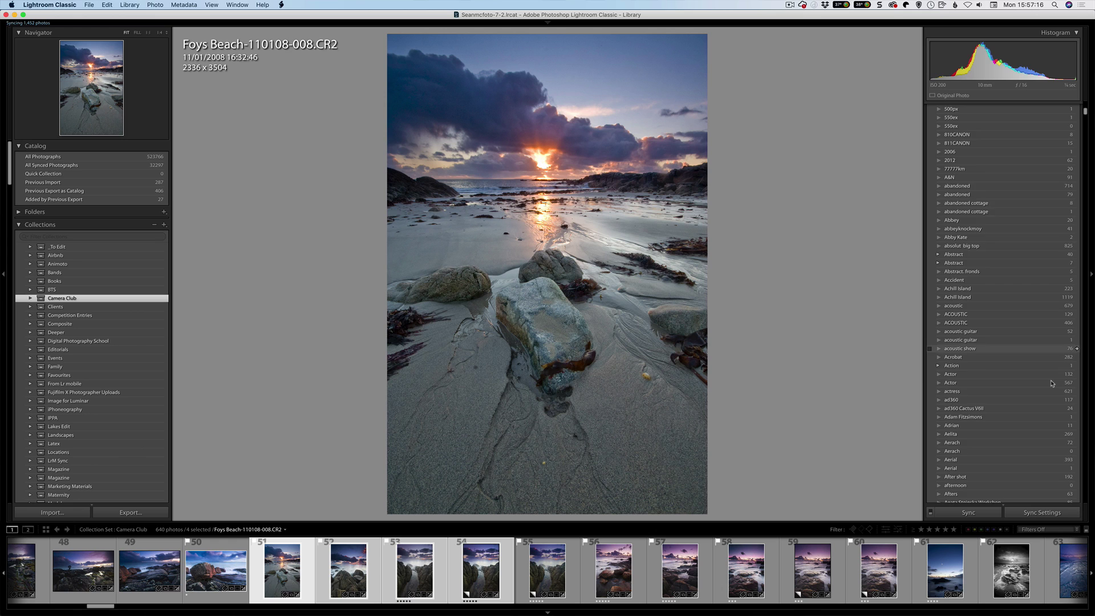
{"action": "scroll", "coordinate": [1052, 383], "scroll_direction": "down", "scroll_amount": 15}
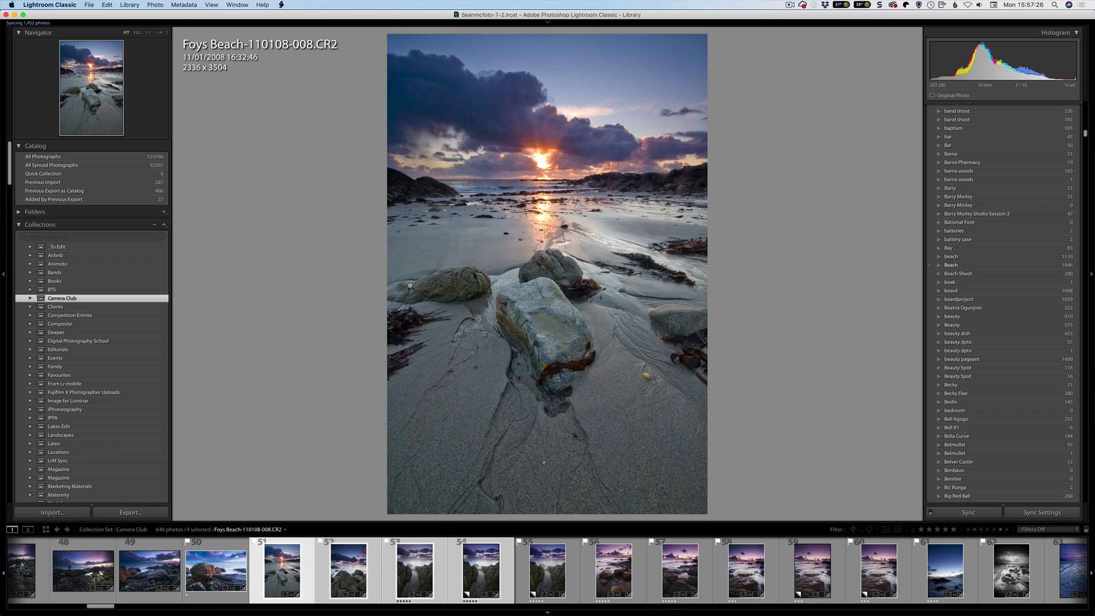
{"action": "key", "text": "d"}
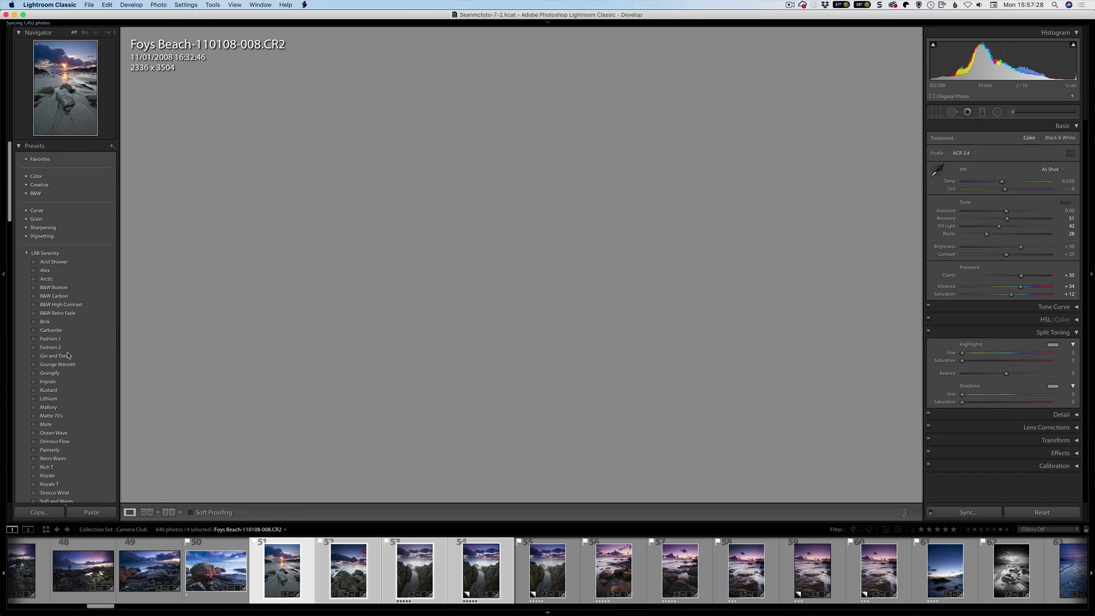
{"action": "left_click", "coordinate": [26, 146]}
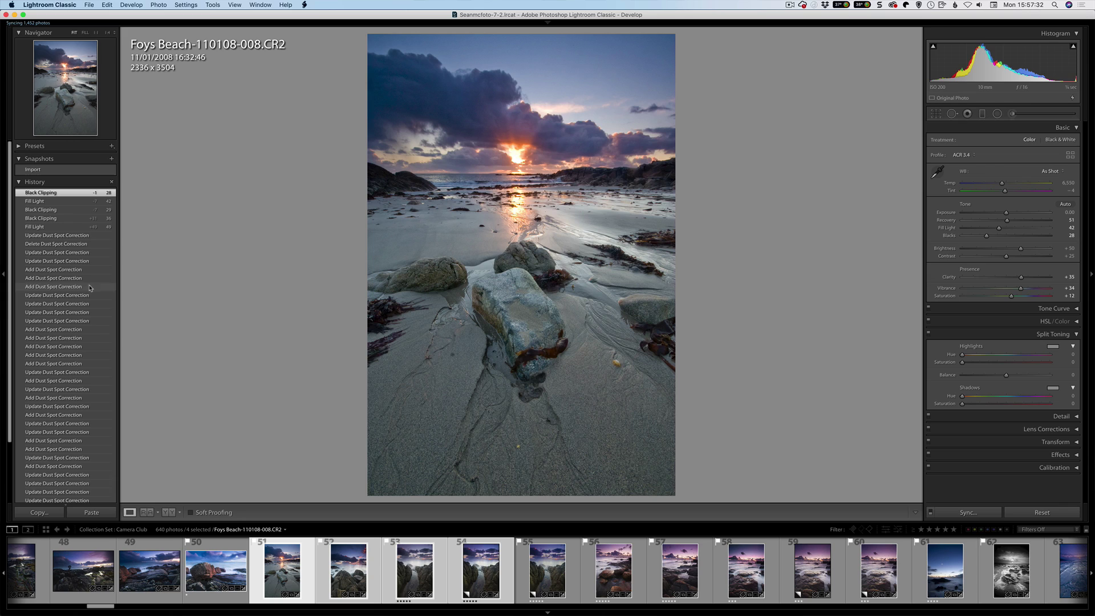
{"action": "right_click", "coordinate": [93, 353]}
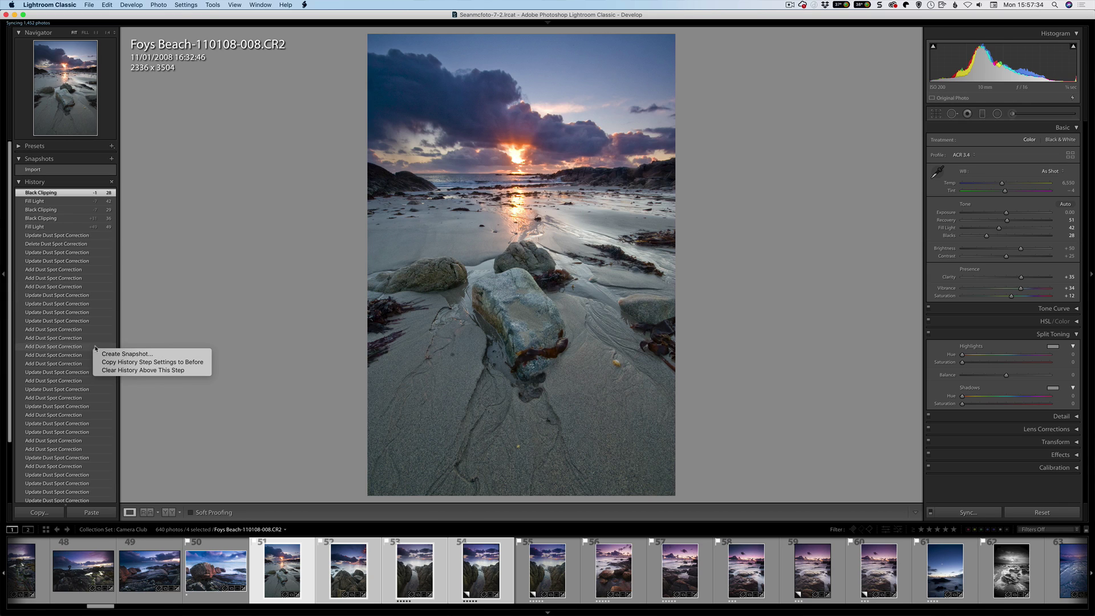
{"action": "left_click", "coordinate": [59, 189]}
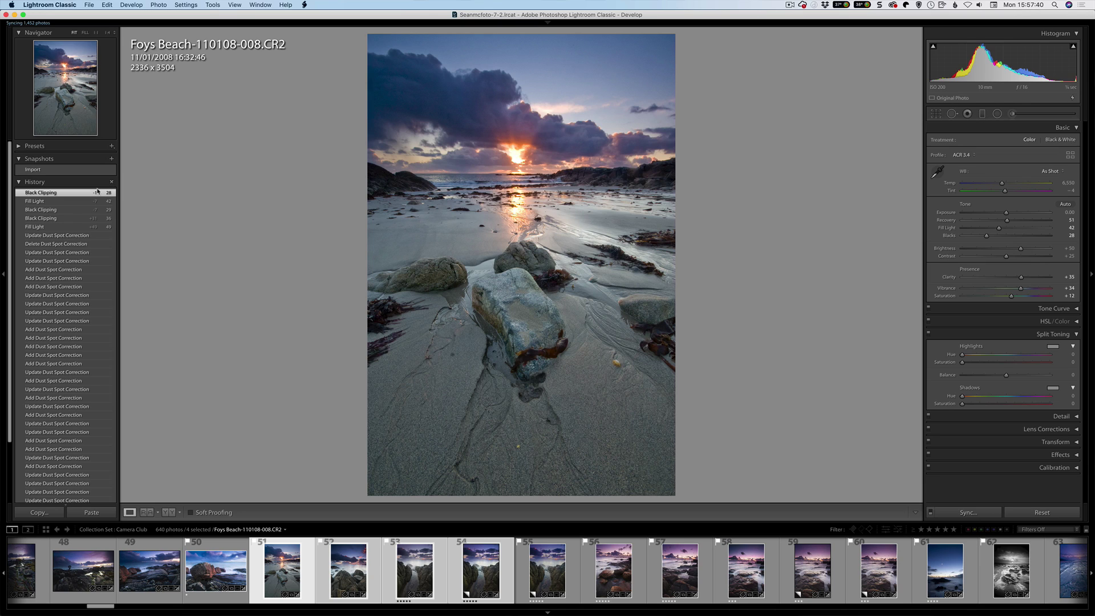
{"action": "right_click", "coordinate": [82, 320]}
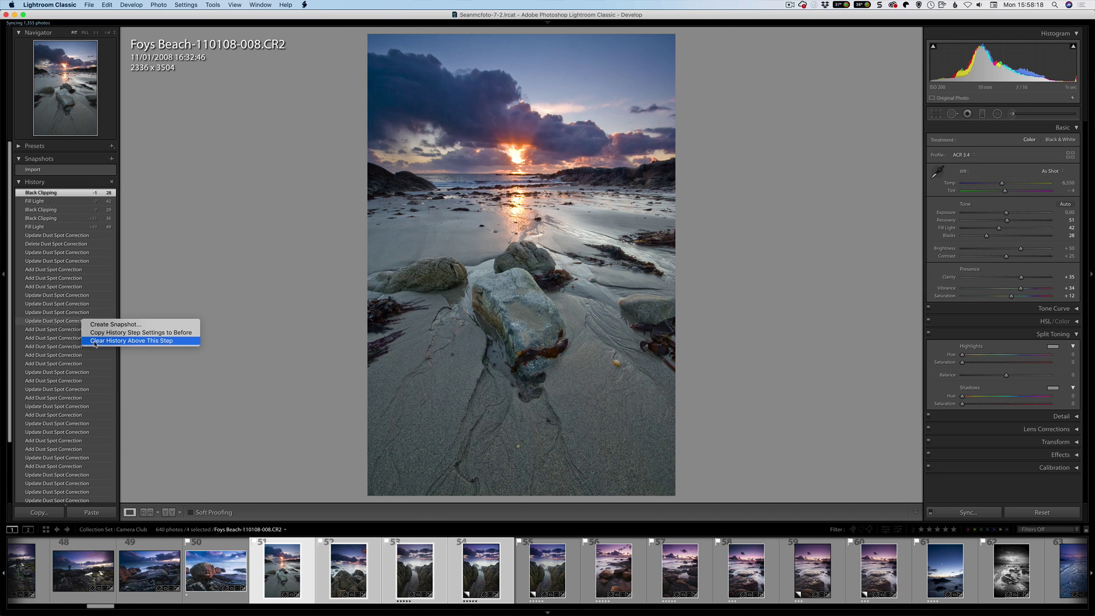
{"action": "right_click", "coordinate": [81, 373]}
{"action": "left_click", "coordinate": [93, 393]}
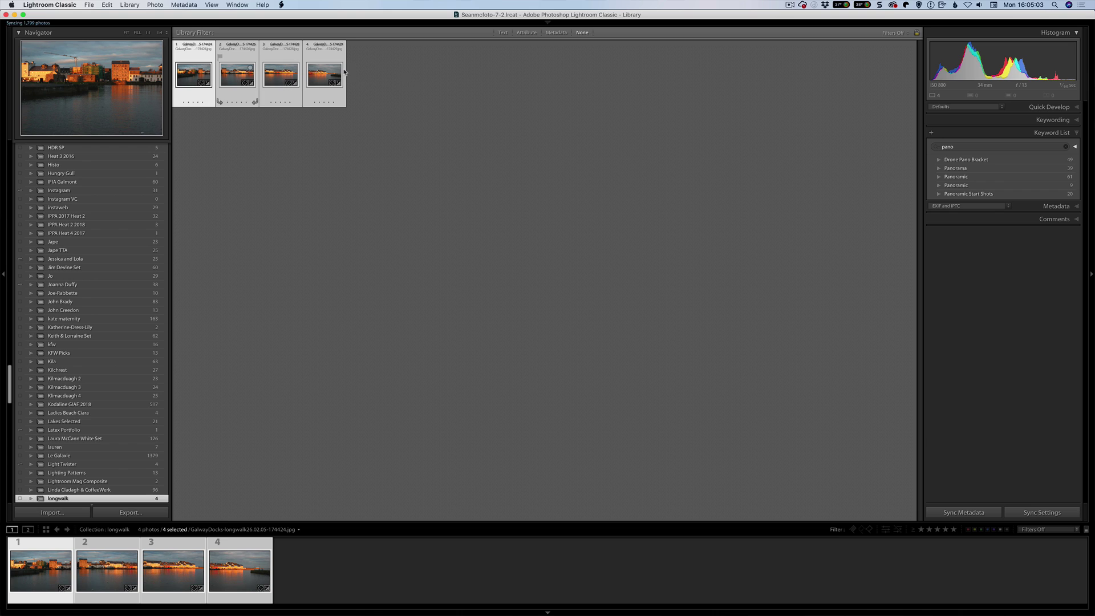
Choose Photo > Photo Merge > Panorama for the four harbour photos.
{"action": "left_click", "coordinate": [154, 7]}
{"action": "mouse_move", "coordinate": [131, 10]}
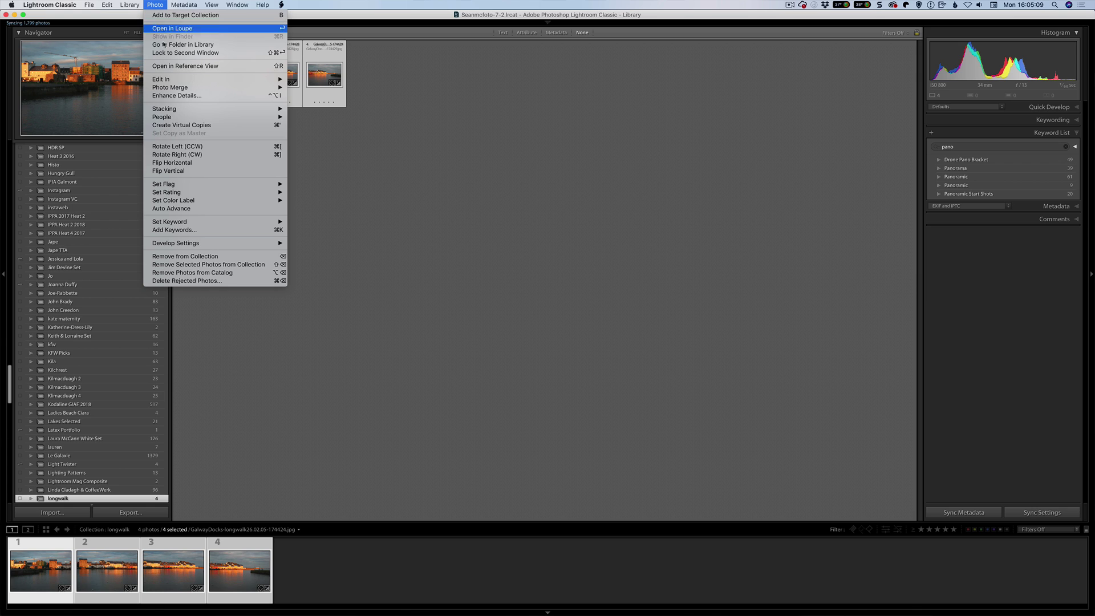
{"action": "mouse_move", "coordinate": [206, 89]}
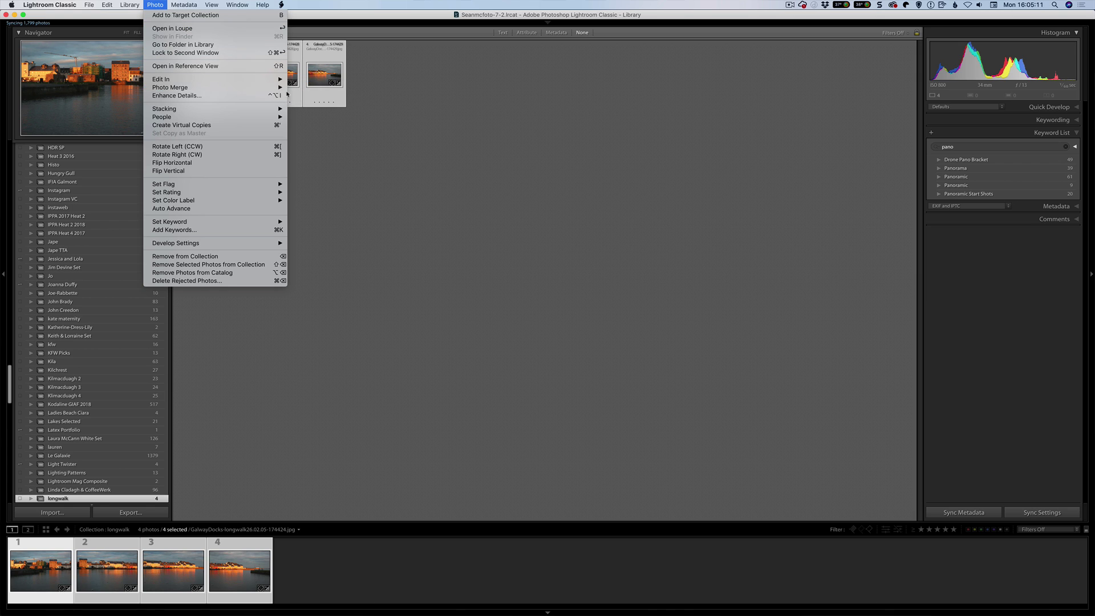
{"action": "left_click", "coordinate": [310, 96]}
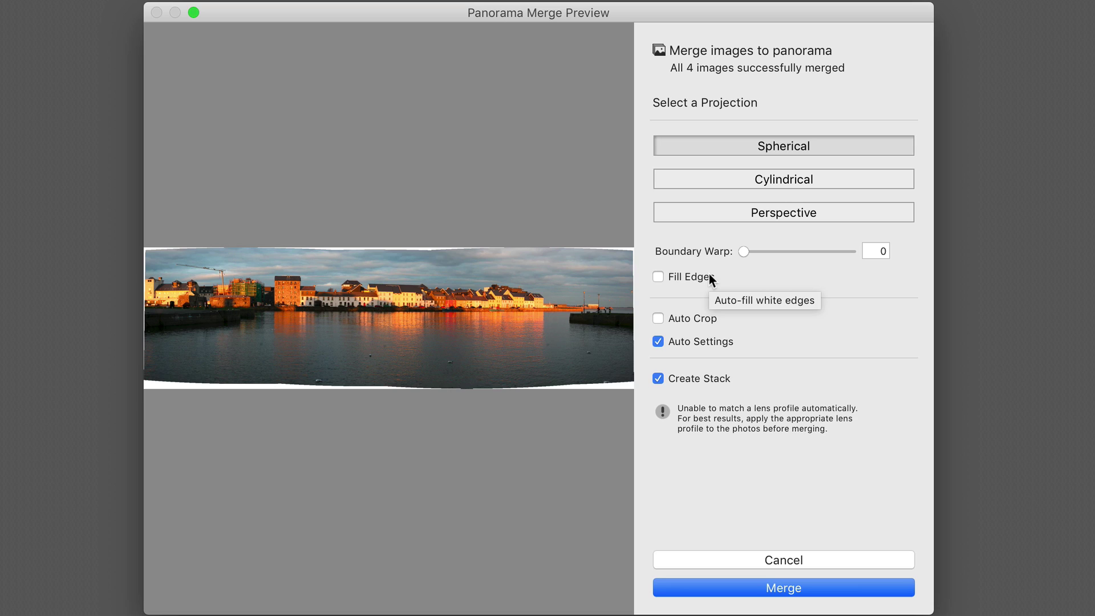
Set the harbour panorama's Boundary Warp to about 98 with Fill Edges turned on.
{"action": "left_click", "coordinate": [658, 276]}
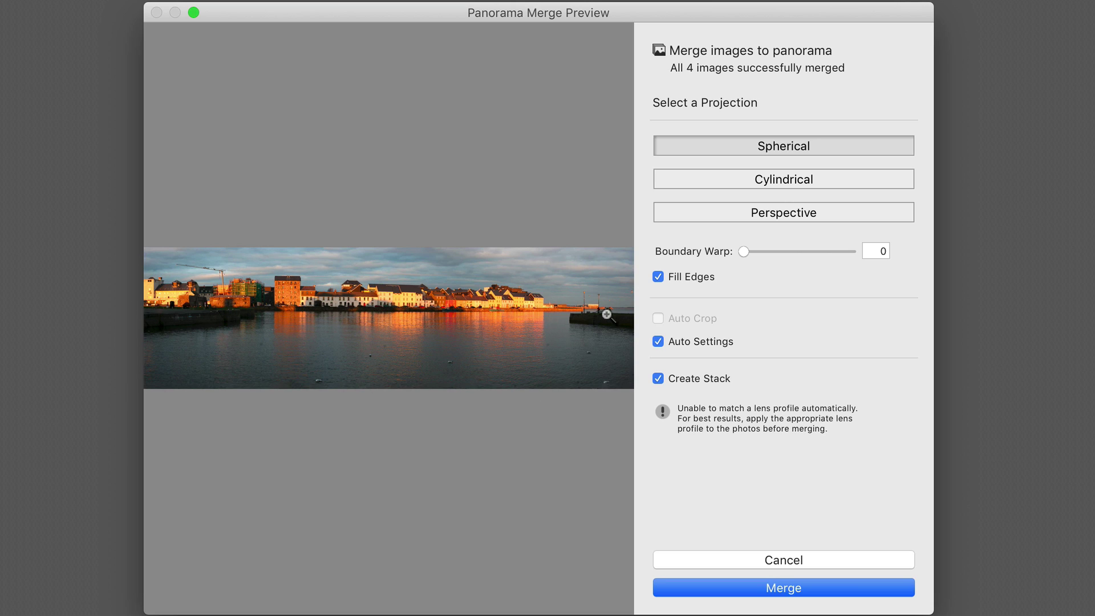
{"action": "left_click", "coordinate": [659, 276]}
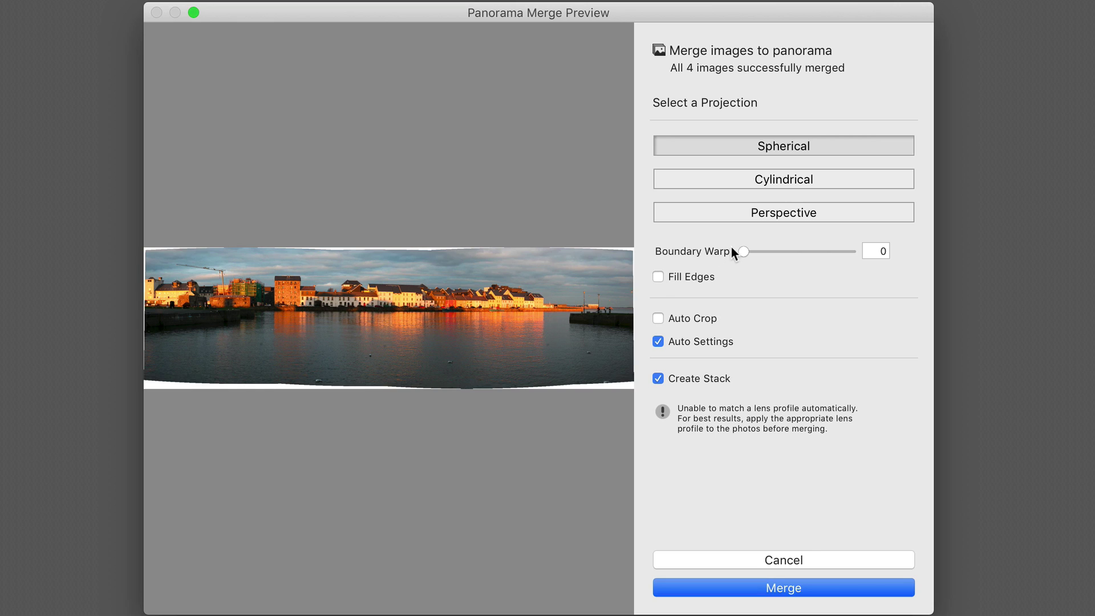
{"action": "left_click_drag", "start_coordinate": [733, 251], "coordinate": [883, 252]}
{"action": "double_click", "coordinate": [685, 251]}
{"action": "left_click_drag", "start_coordinate": [744, 251], "coordinate": [678, 250]}
{"action": "left_click", "coordinate": [658, 276]}
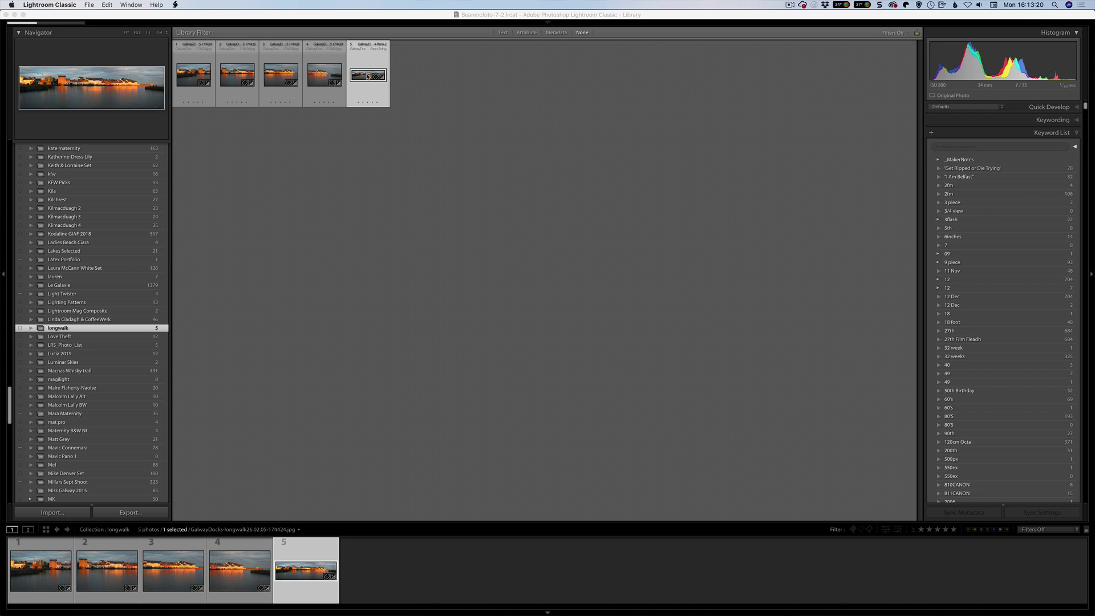
Open the new panorama large on its own in Loupe view.
{"action": "double_click", "coordinate": [367, 76]}
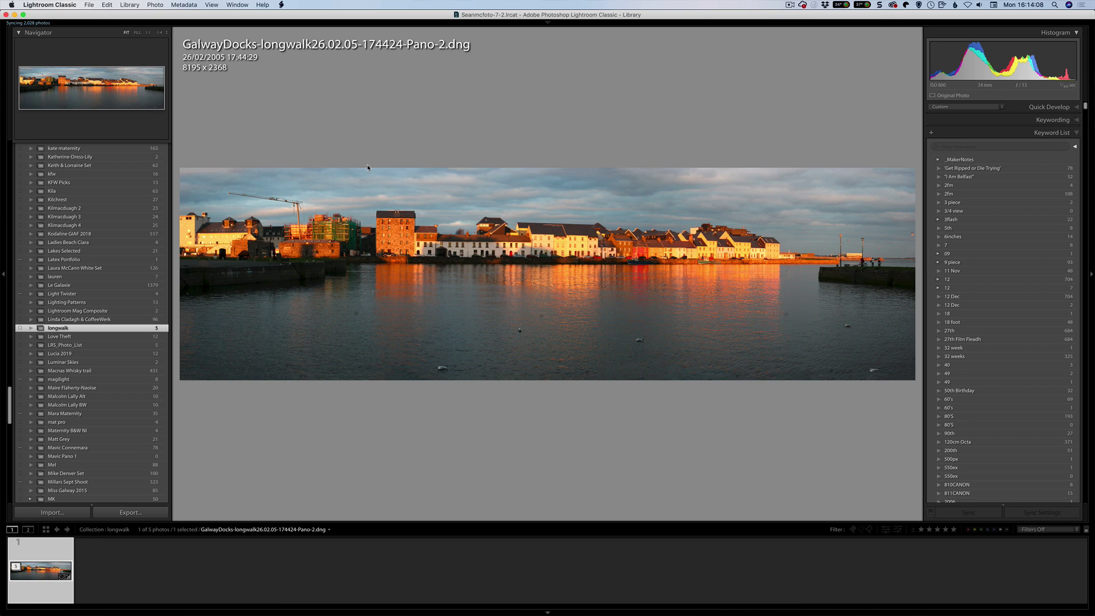
{"action": "left_click", "coordinate": [89, 5]}
Set the panorama export to full-size JPEG at quality 100 with Resize to Fit off.
{"action": "left_click", "coordinate": [142, 122]}
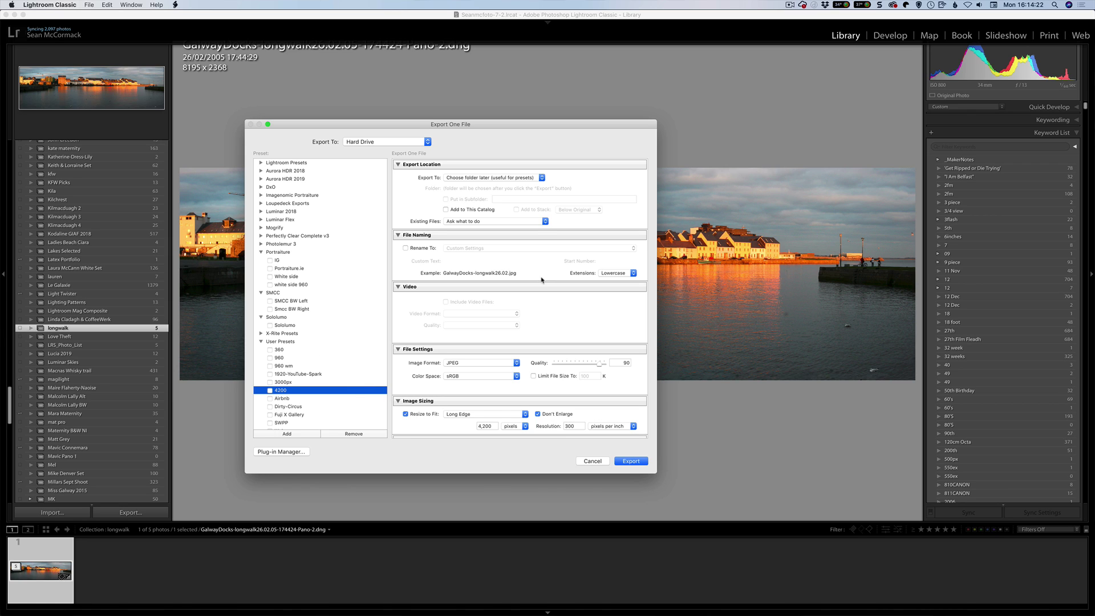
{"action": "scroll", "coordinate": [541, 280], "scroll_direction": "down", "scroll_amount": 3}
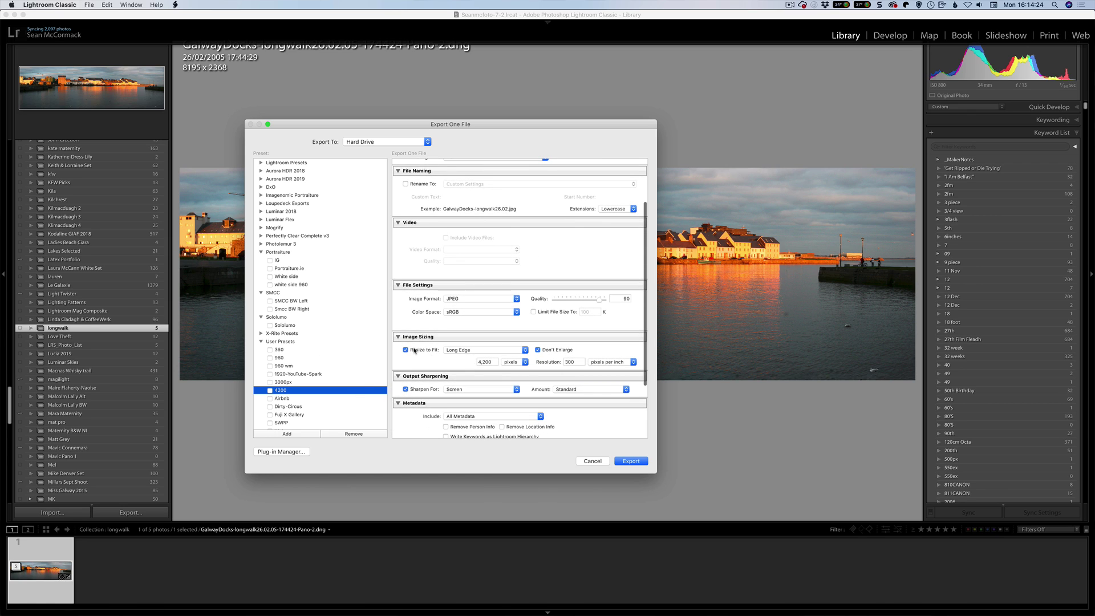
{"action": "left_click", "coordinate": [406, 350]}
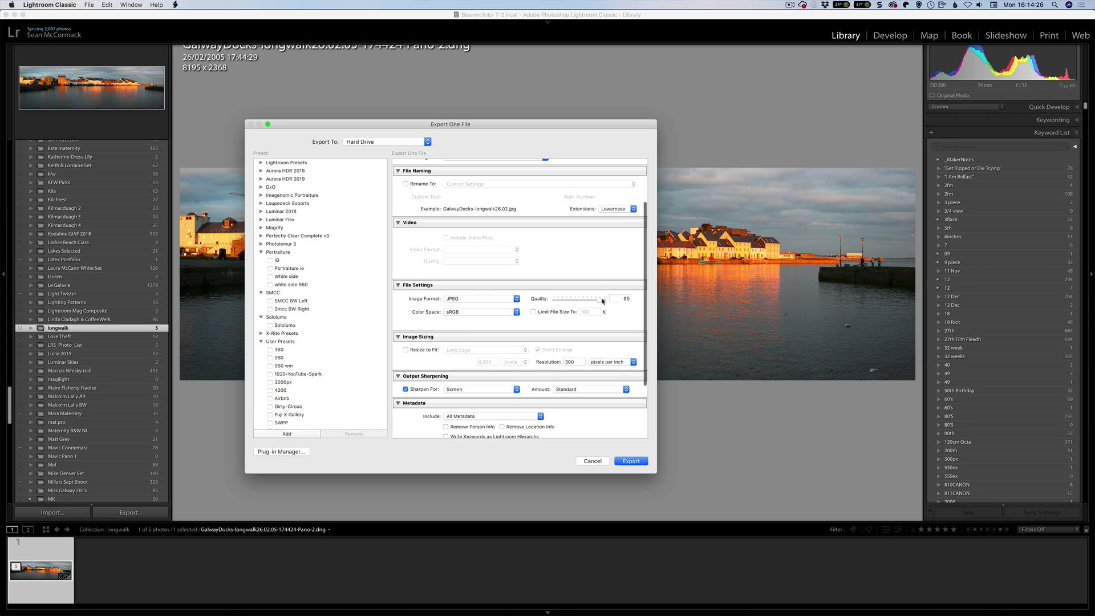
{"action": "left_click_drag", "start_coordinate": [602, 301], "coordinate": [607, 301]}
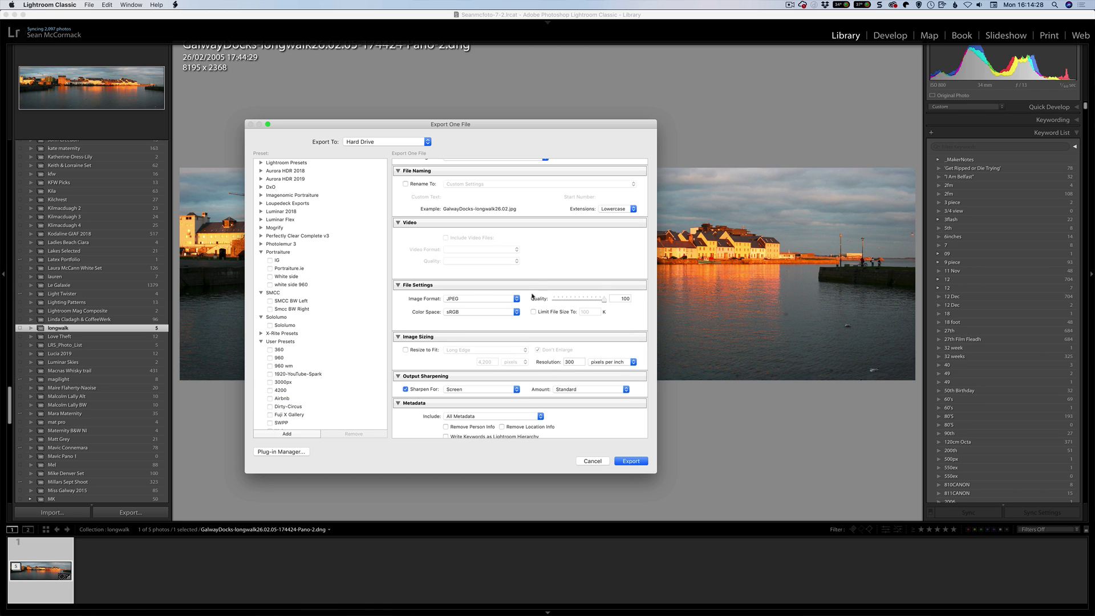
{"action": "scroll", "coordinate": [530, 293], "scroll_direction": "down", "scroll_amount": 4}
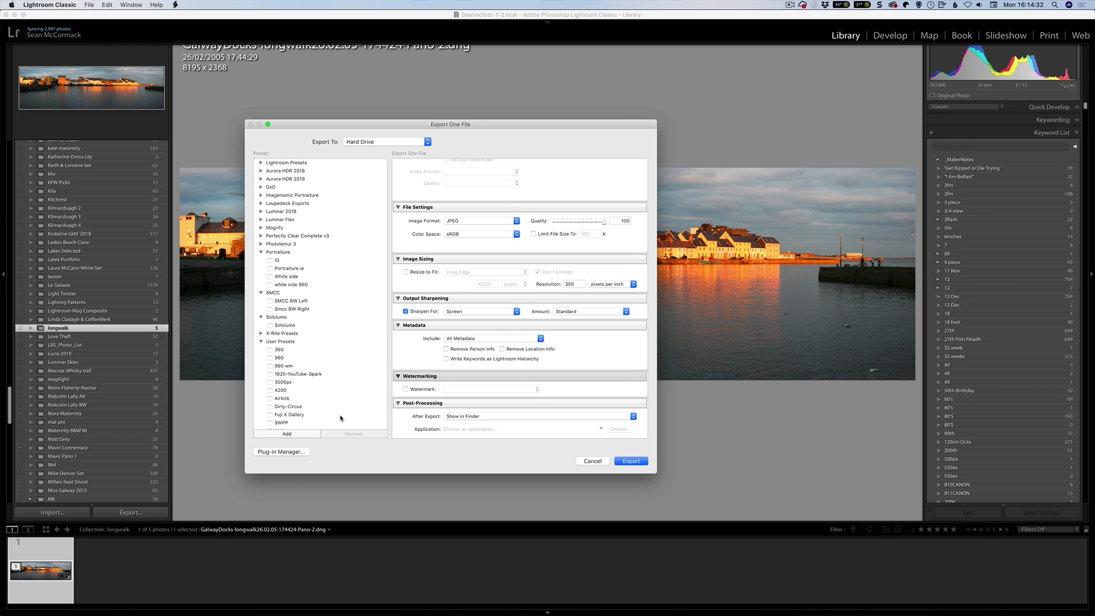
Save the settings as export preset 'Full High Res' in a new 'Multi' folder.
{"action": "left_click", "coordinate": [287, 434]}
{"action": "left_click", "coordinate": [552, 179]}
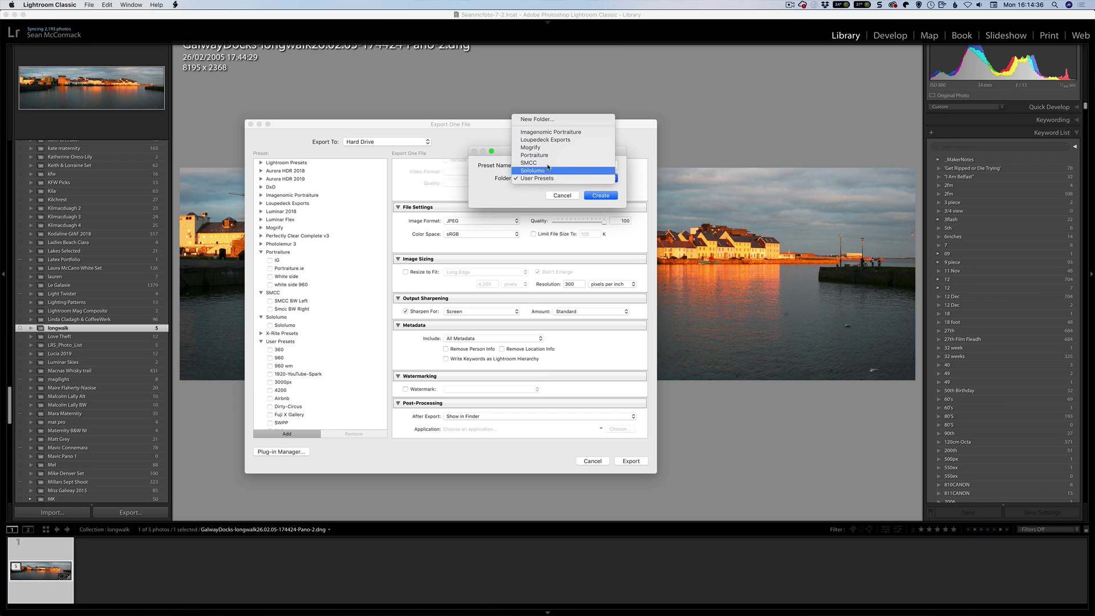
{"action": "left_click", "coordinate": [548, 119]}
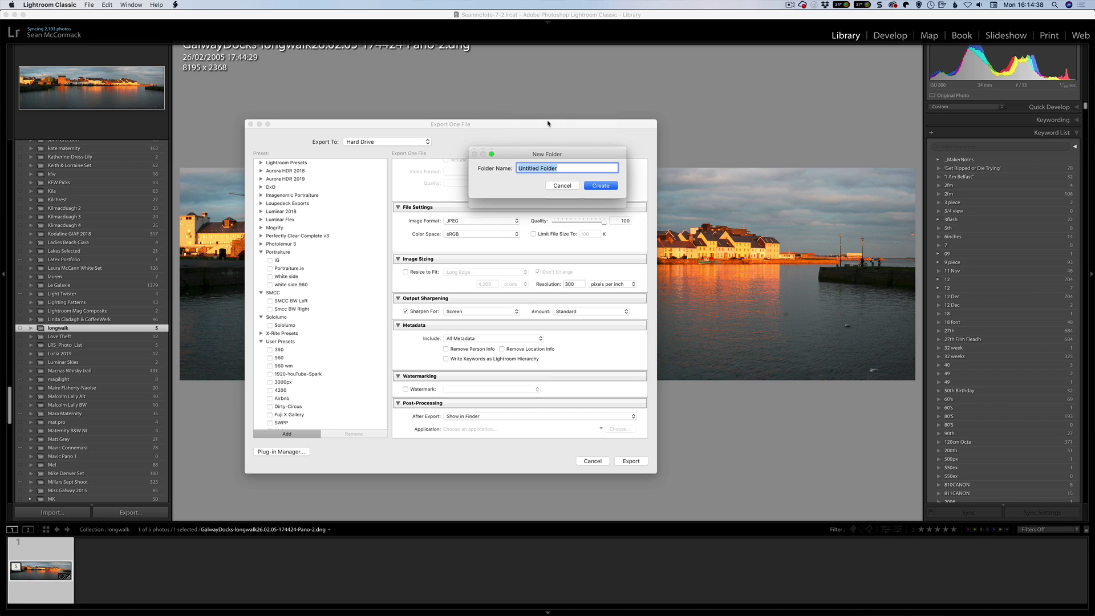
{"action": "type", "text": "Multi"}
{"action": "left_click", "coordinate": [597, 187]}
{"action": "left_click", "coordinate": [569, 164]}
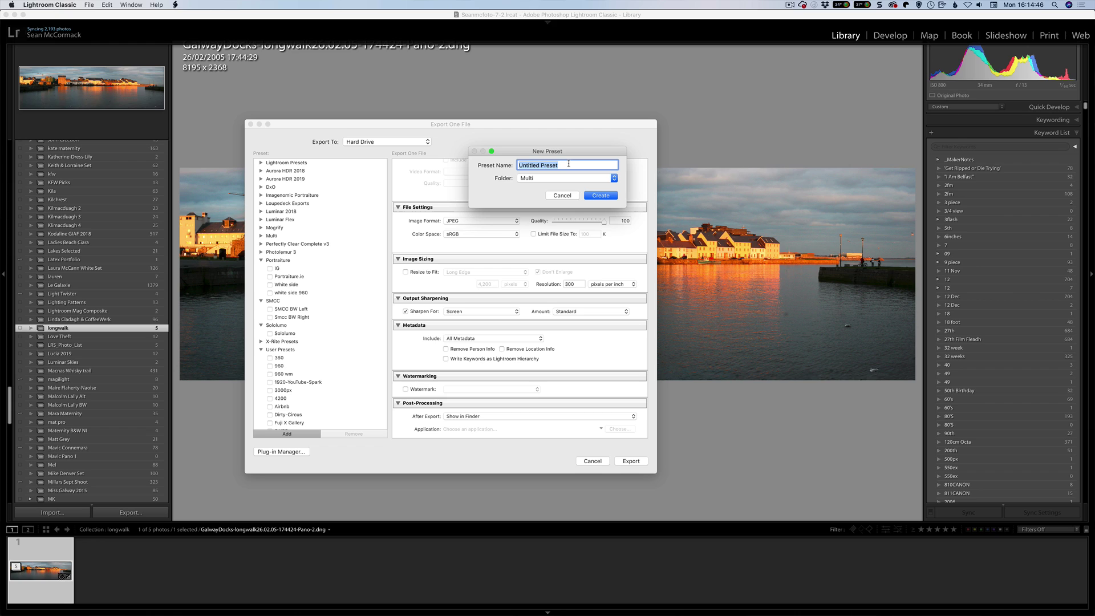
{"action": "type", "text": "Full High Res"}
{"action": "left_click", "coordinate": [601, 196]}
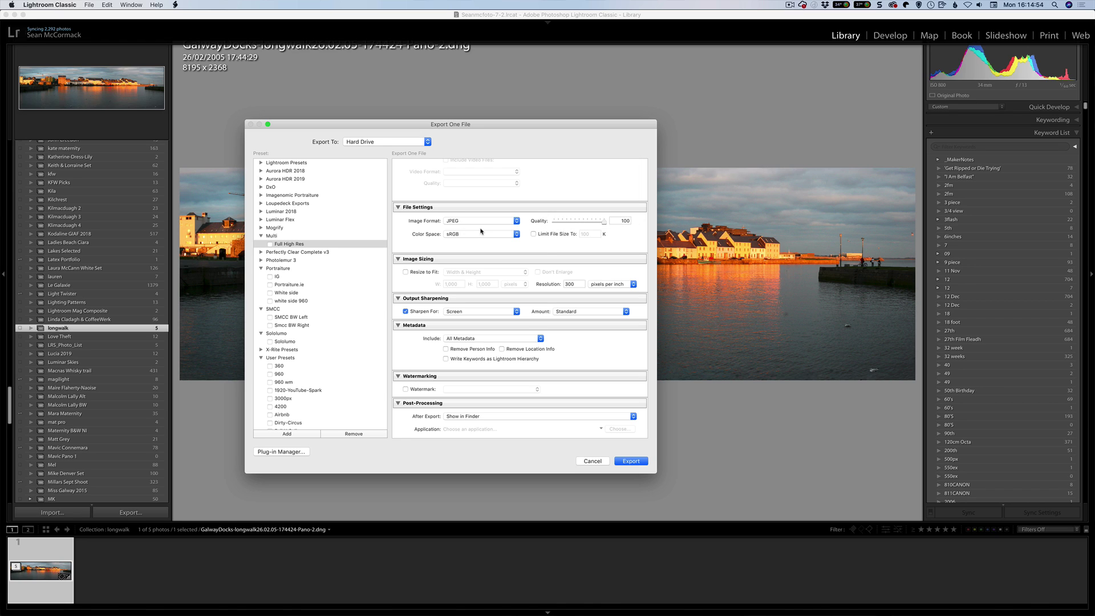
Resize the export to a 2048-pixel long edge and set JPEG quality to 76.
{"action": "left_click", "coordinate": [406, 273]}
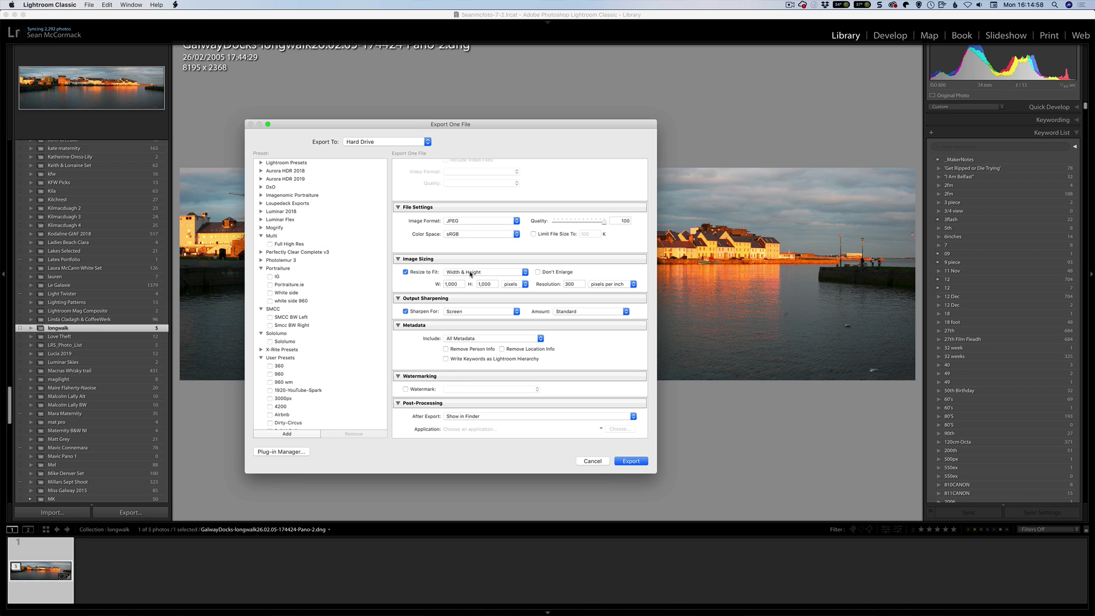
{"action": "left_click", "coordinate": [471, 273]}
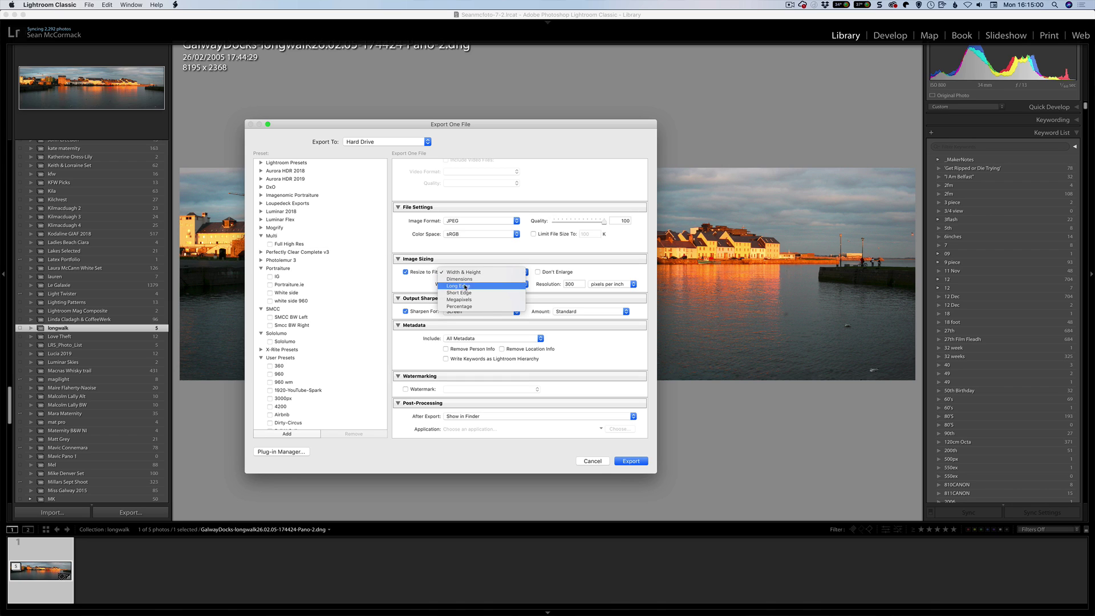
{"action": "left_click", "coordinate": [462, 285]}
{"action": "left_click_drag", "start_coordinate": [491, 284], "coordinate": [475, 285]}
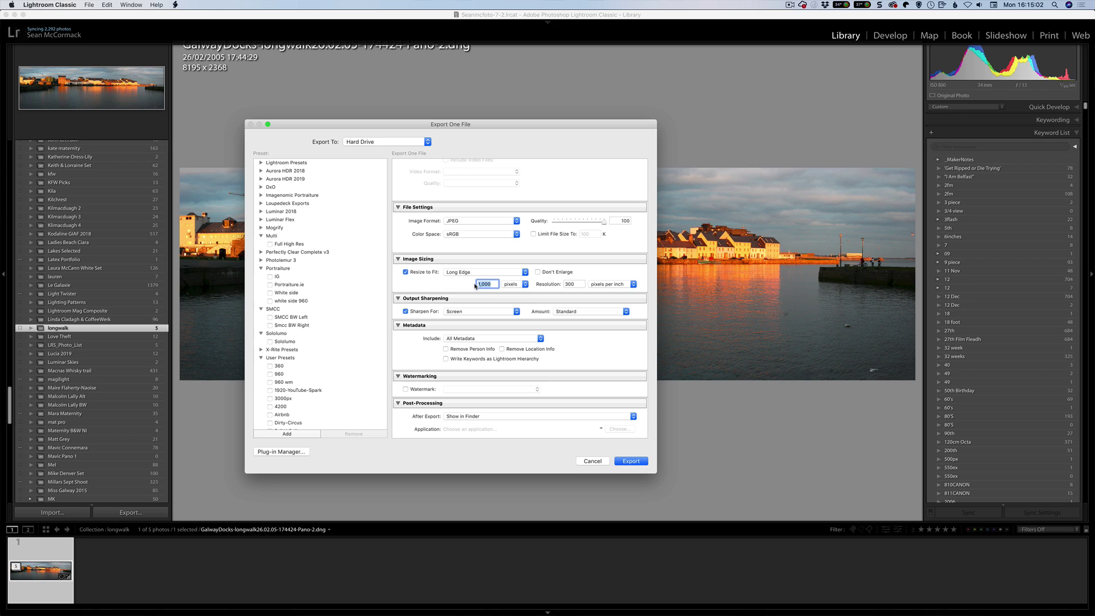
{"action": "type", "text": "2048"}
{"action": "left_click", "coordinate": [587, 221]}
{"action": "left_click_drag", "start_coordinate": [587, 222], "coordinate": [592, 224]}
Enable watermarking with the SMCC-Right-BW watermark style.
{"action": "left_click", "coordinate": [406, 389]}
{"action": "left_click", "coordinate": [459, 390]}
{"action": "scroll", "coordinate": [483, 562], "scroll_direction": "down", "scroll_amount": 3}
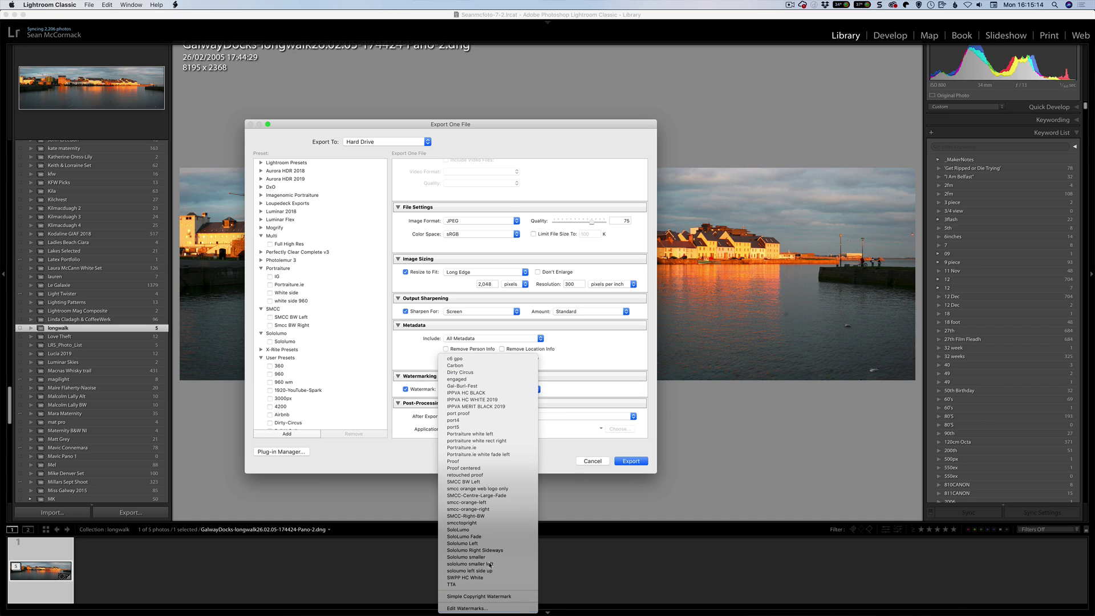
{"action": "left_click", "coordinate": [486, 516]}
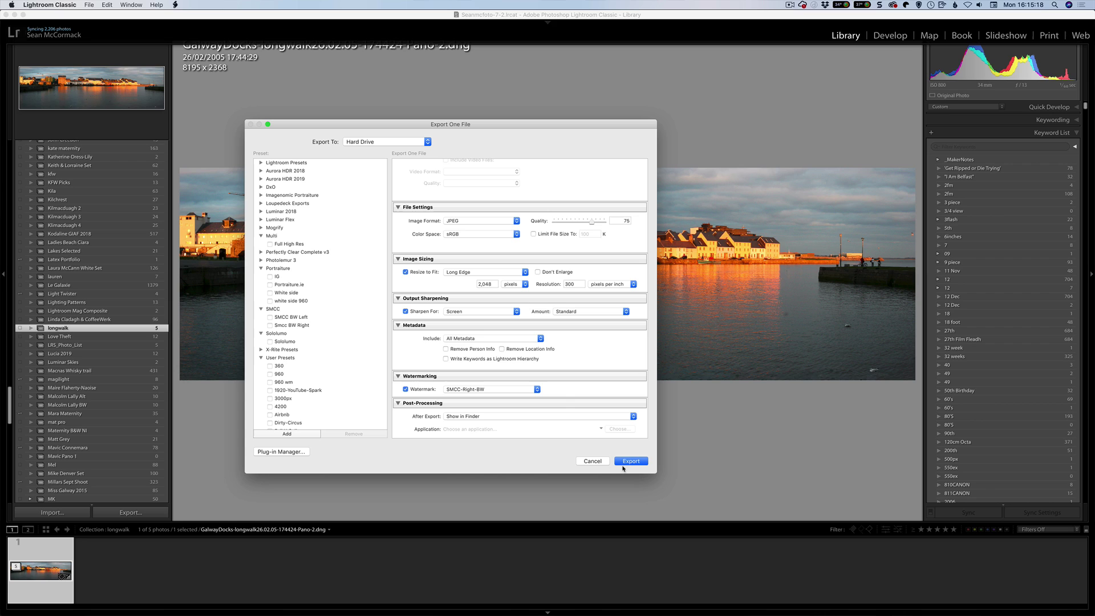
Save the current settings as preset '2048 WM' in the Multi folder.
{"action": "left_click", "coordinate": [292, 435]}
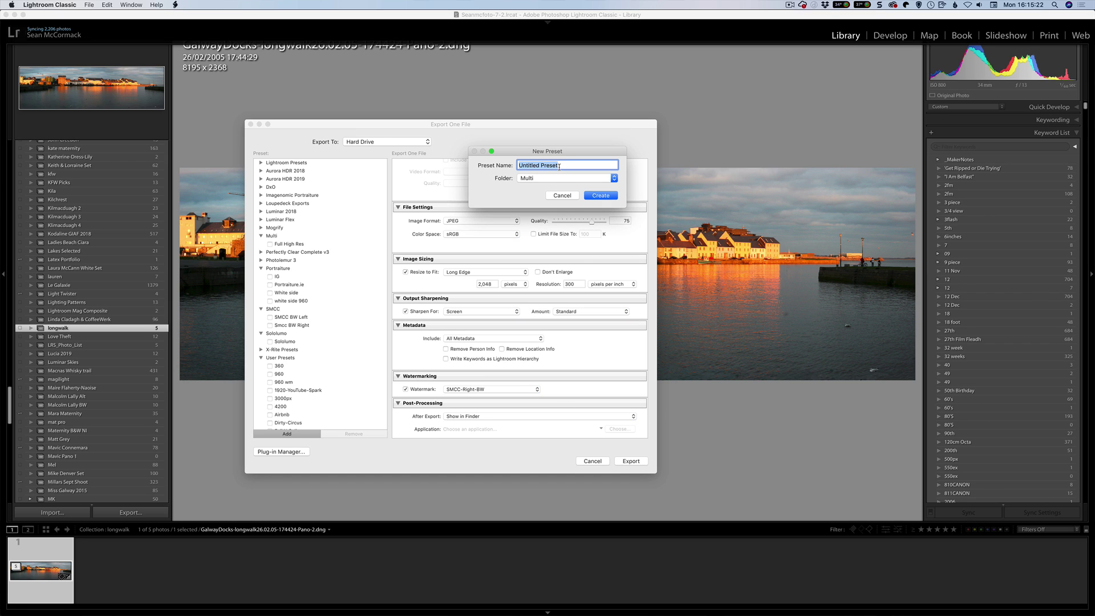
{"action": "type", "text": "2048 WM"}
{"action": "left_click", "coordinate": [601, 196]}
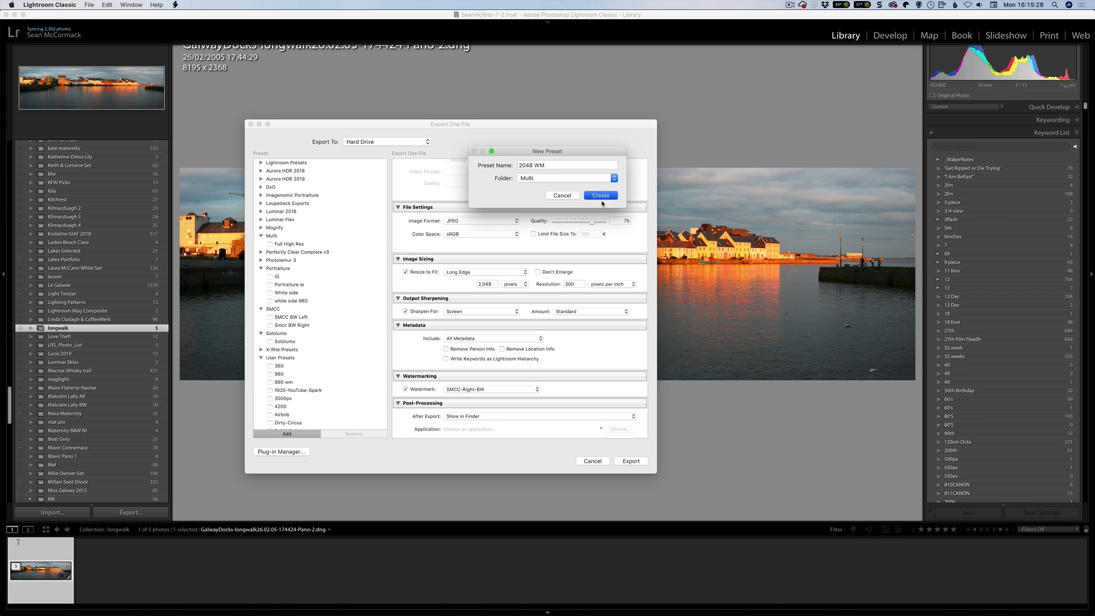
{"action": "scroll", "coordinate": [580, 274], "scroll_direction": "up", "scroll_amount": 5}
{"action": "scroll", "coordinate": [580, 273], "scroll_direction": "down", "scroll_amount": 2}
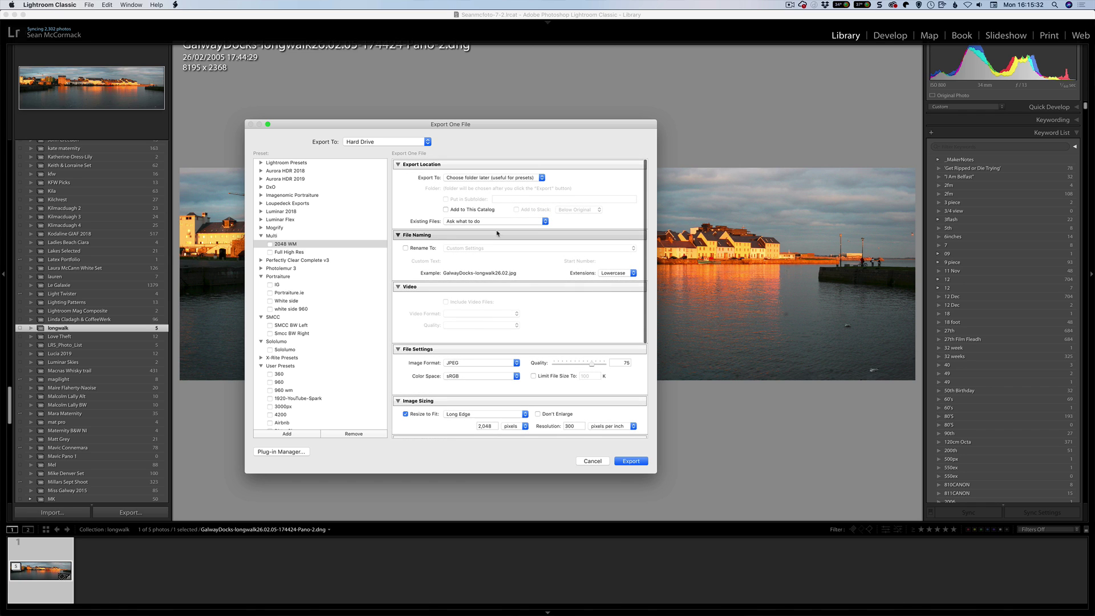
Tick both Multi presets, Full High Res and 2048 WM, and export with them.
{"action": "scroll", "coordinate": [497, 230], "scroll_direction": "down", "scroll_amount": 5}
{"action": "left_click", "coordinate": [278, 245]}
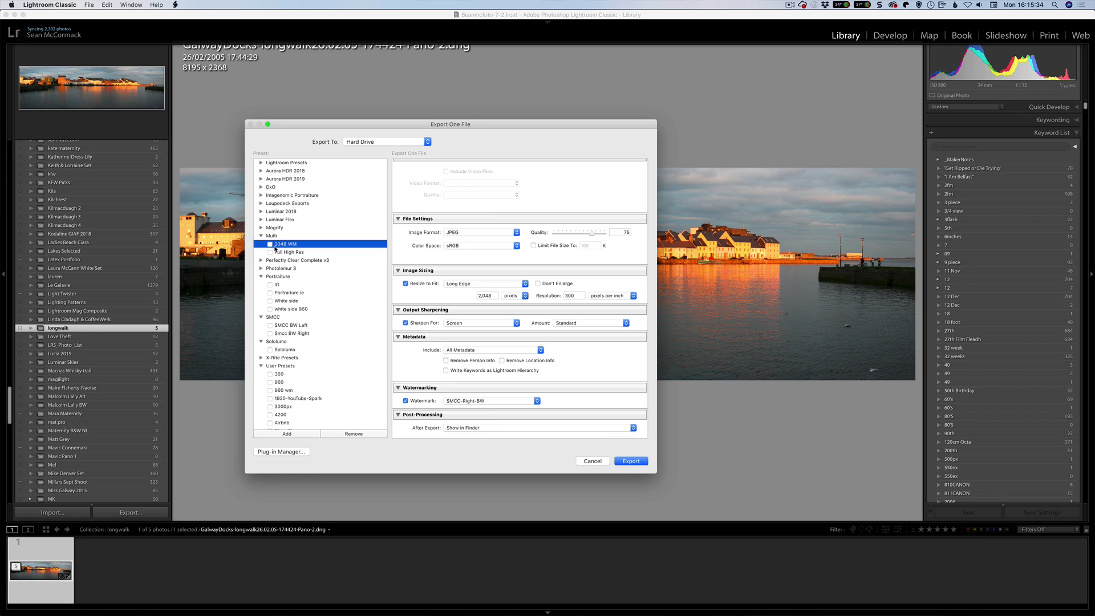
{"action": "left_click", "coordinate": [270, 244]}
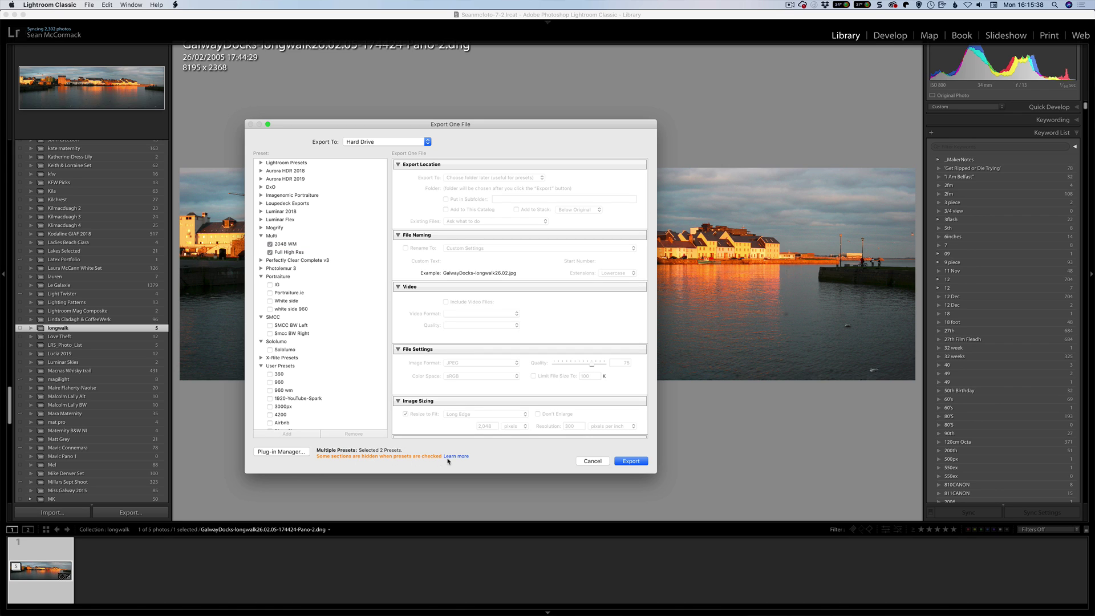
{"action": "scroll", "coordinate": [507, 404], "scroll_direction": "down", "scroll_amount": 4}
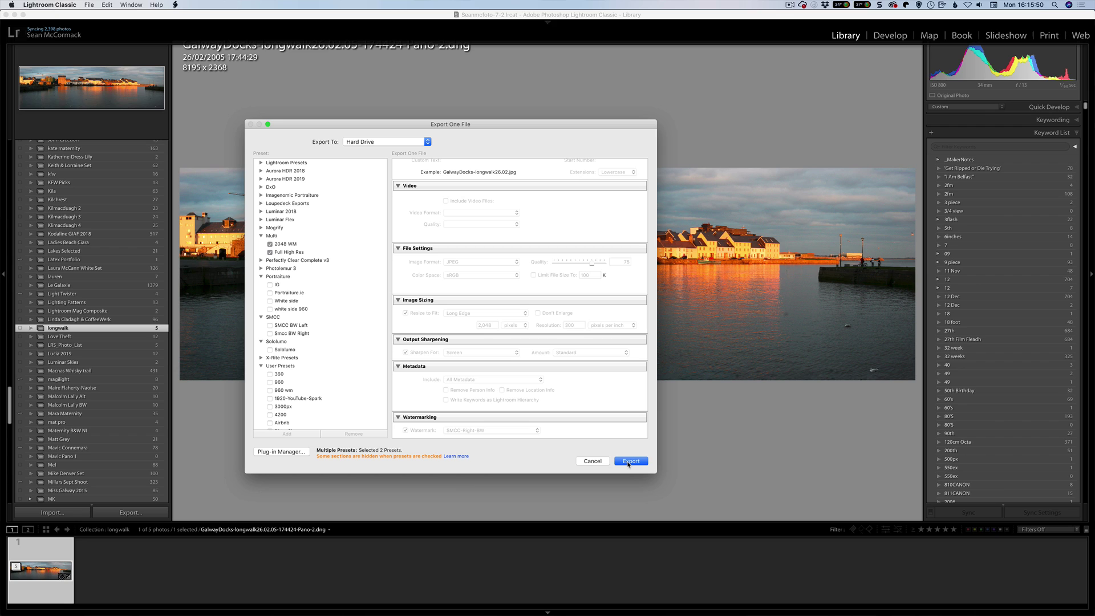
{"action": "left_click", "coordinate": [631, 462]}
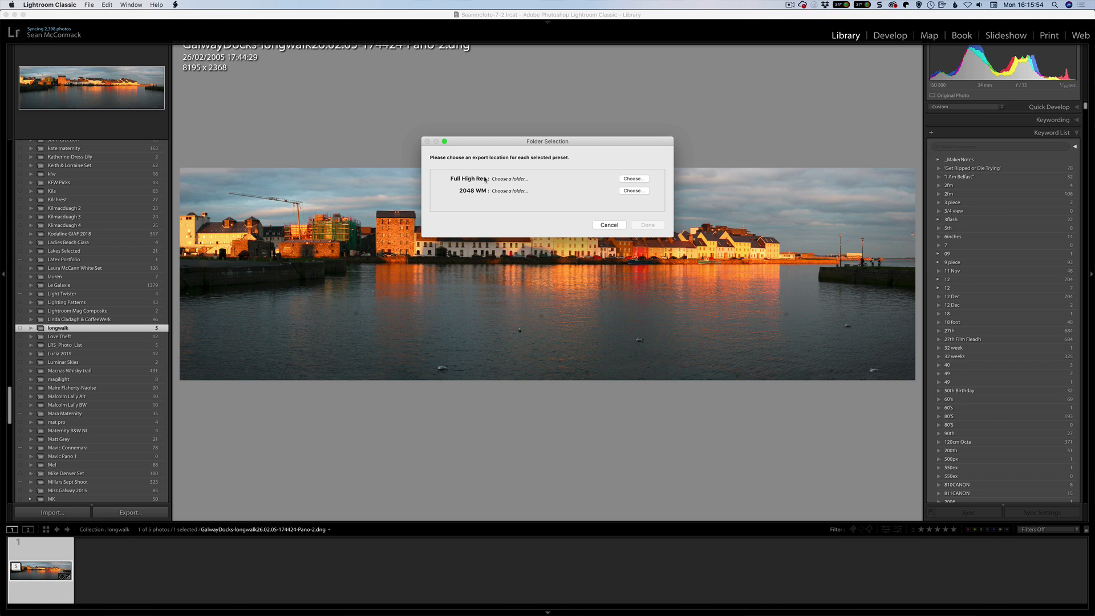
Set the Full High Res destination to the Pictures > Export folder.
{"action": "left_click", "coordinate": [630, 180]}
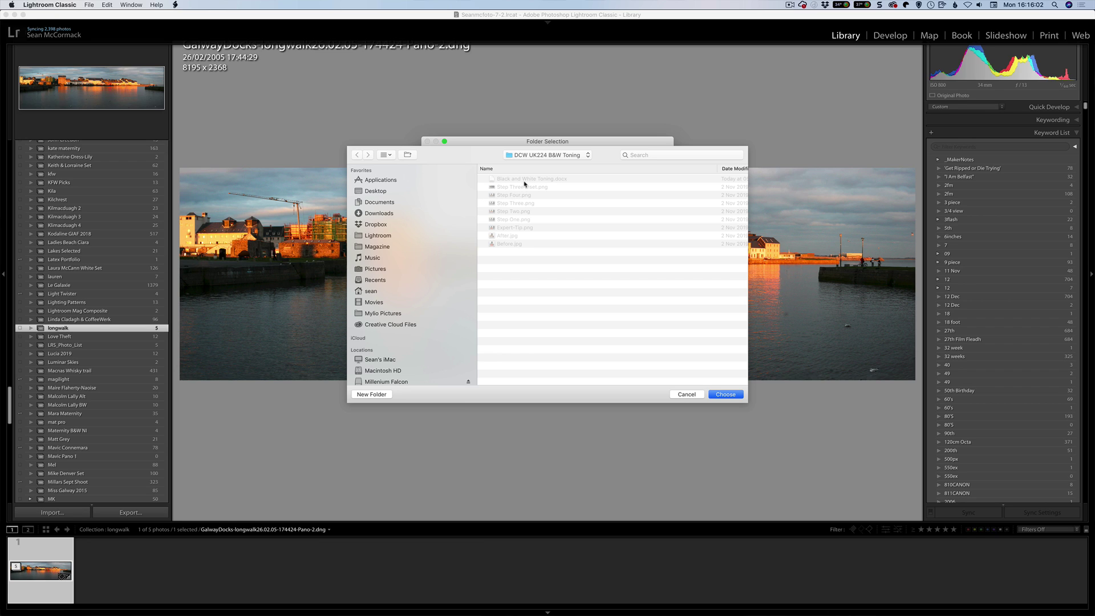
{"action": "left_click", "coordinate": [535, 155]}
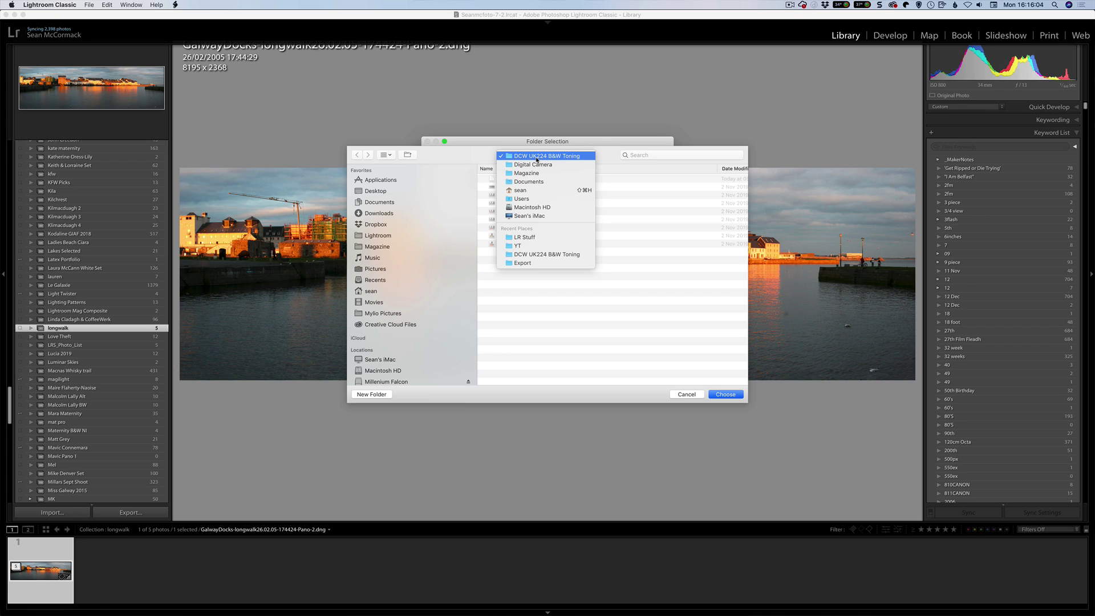
{"action": "left_click", "coordinate": [452, 237]}
{"action": "left_click", "coordinate": [395, 267]}
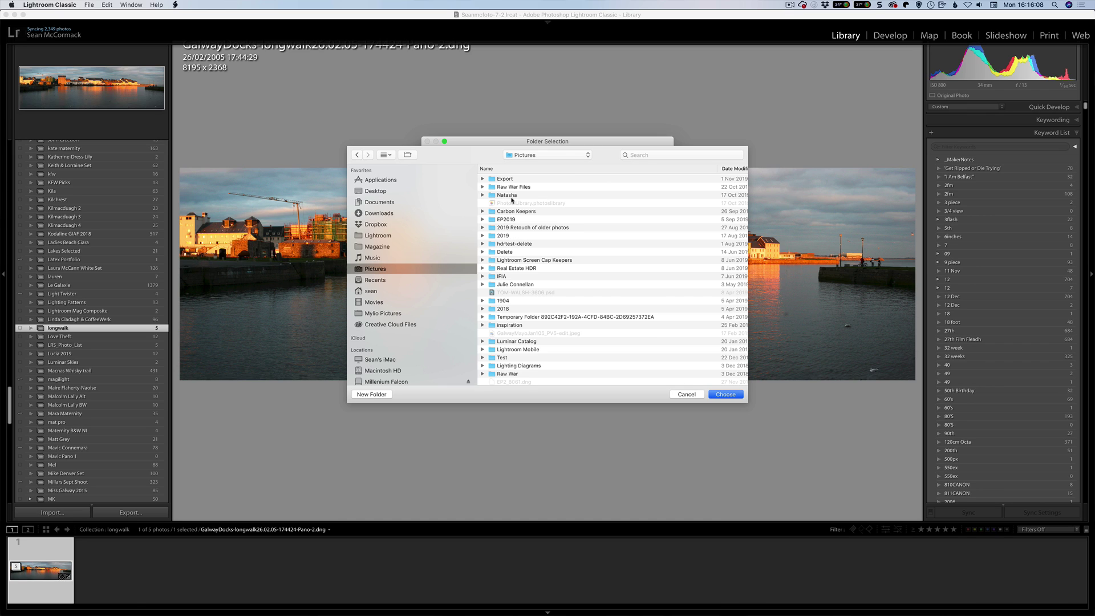
{"action": "left_click", "coordinate": [508, 178]}
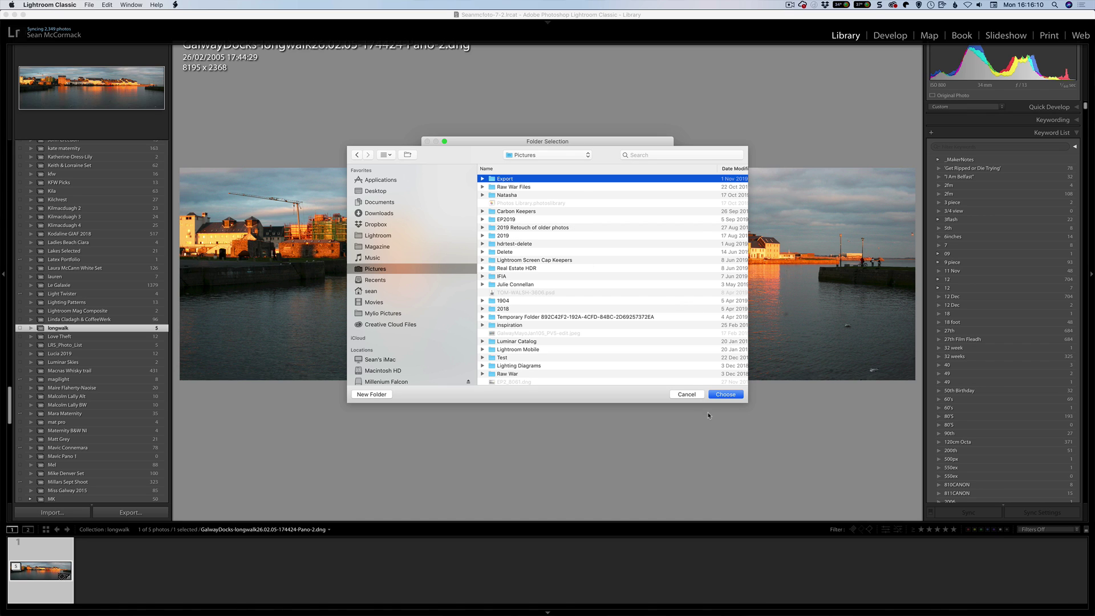
{"action": "left_click", "coordinate": [726, 398]}
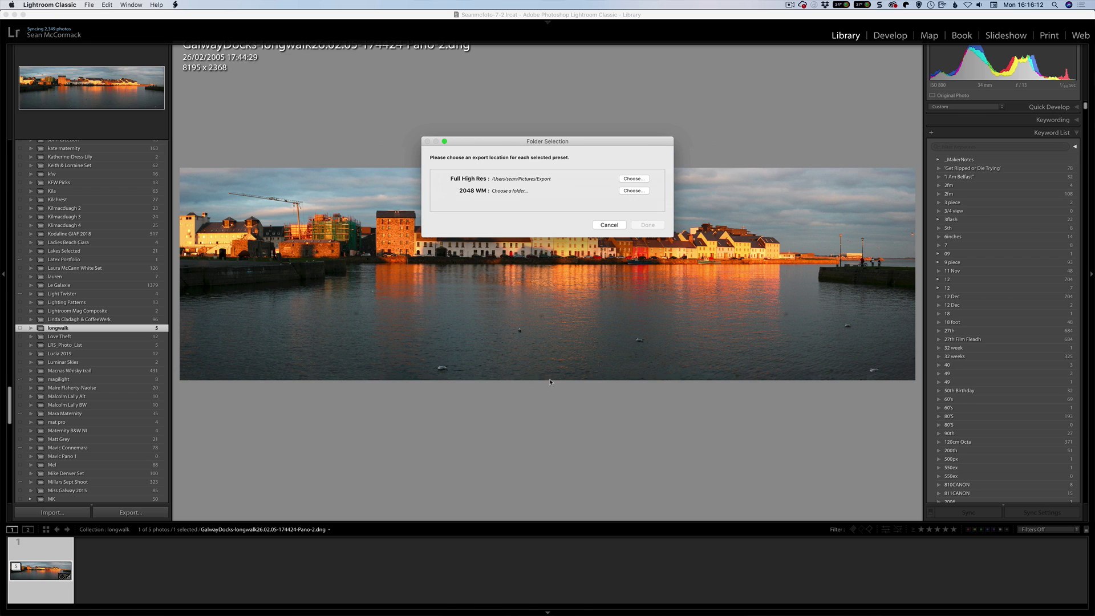
Set the 2048 WM destination to the same Export folder and run the batch export.
{"action": "left_click", "coordinate": [633, 192]}
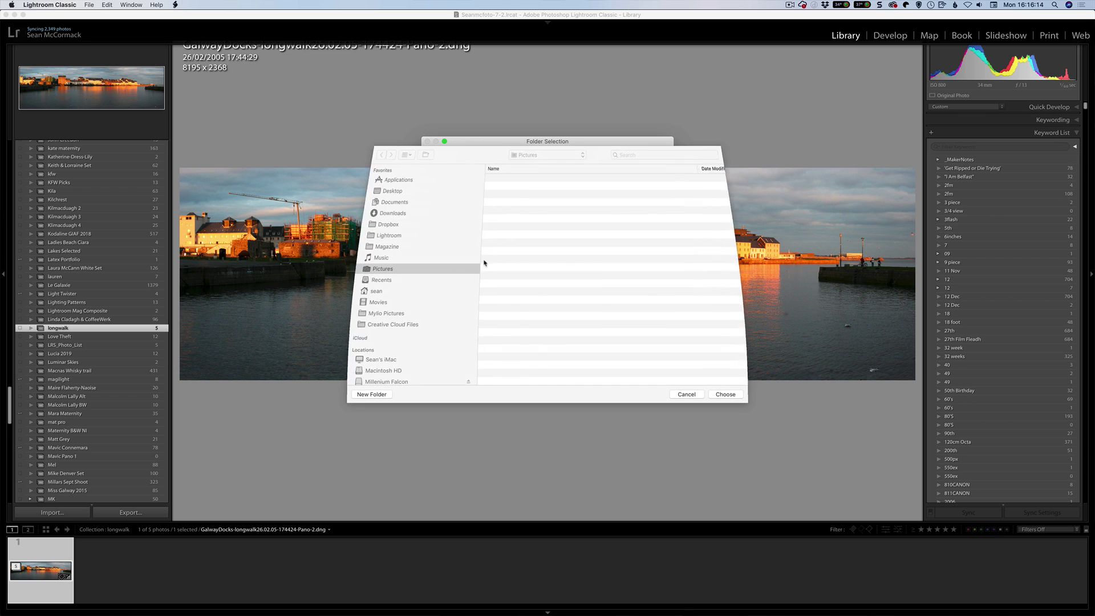
{"action": "left_click", "coordinate": [513, 186]}
{"action": "left_click", "coordinate": [508, 179]}
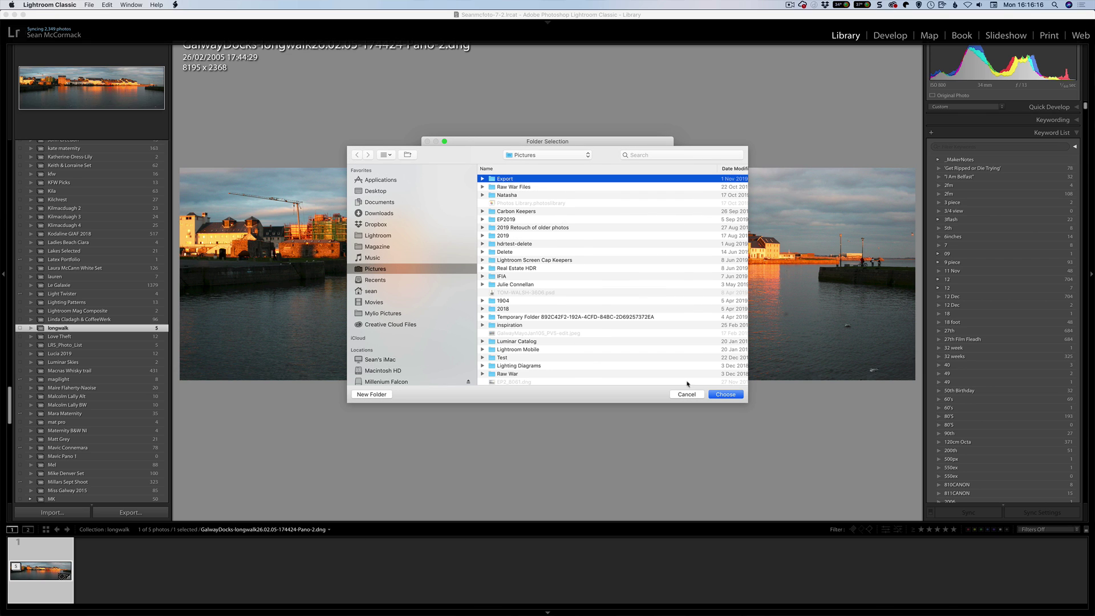
{"action": "left_click", "coordinate": [724, 395]}
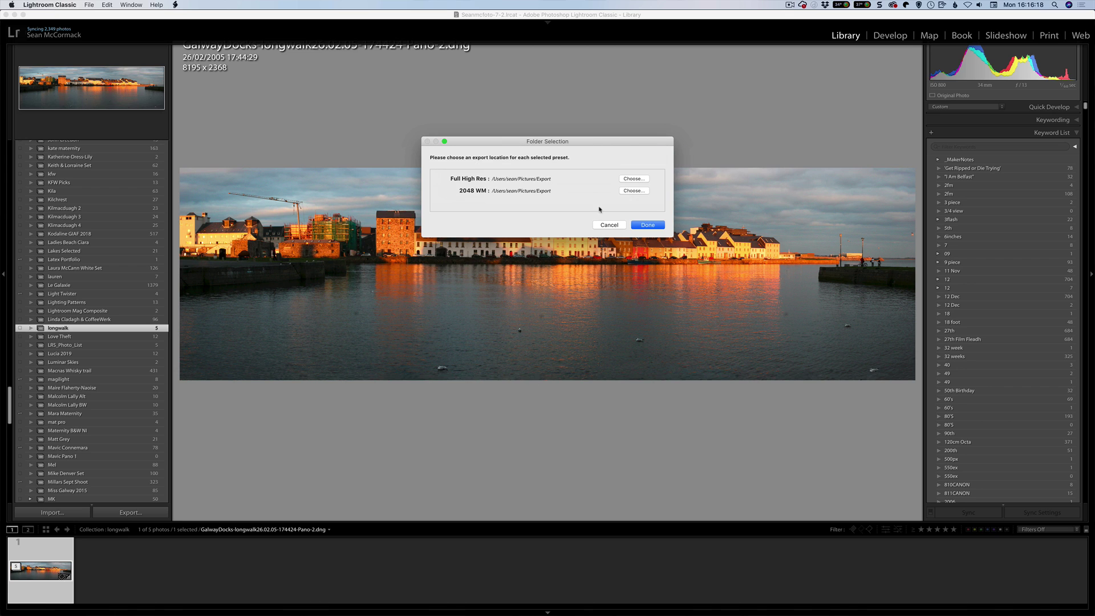
{"action": "left_click", "coordinate": [642, 223]}
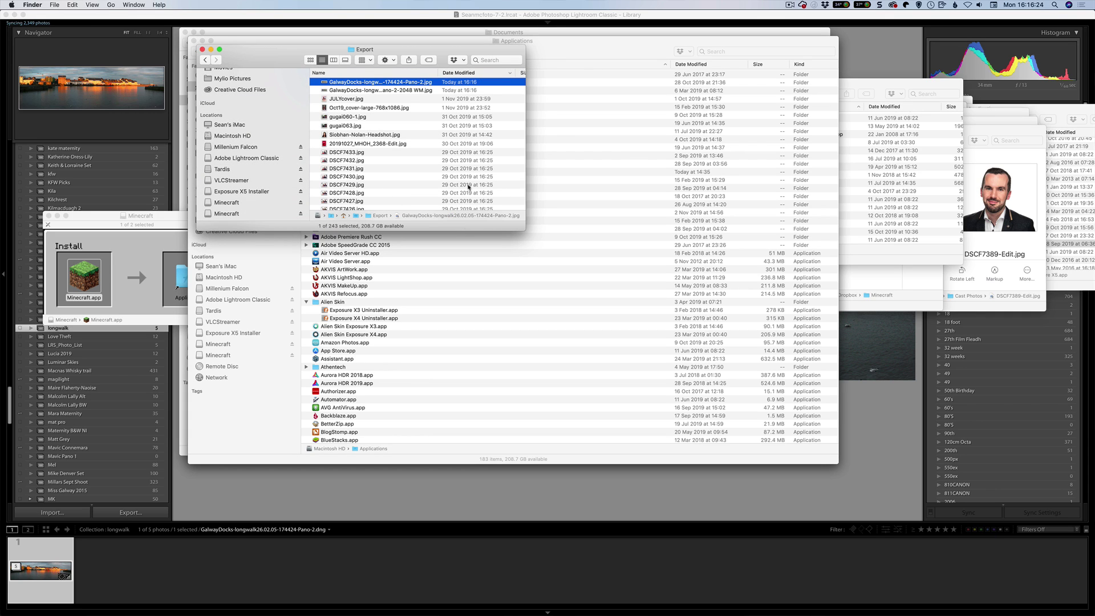
Quick Look the 2048 WM and full-size GalwayDocks JPGs in the Export folder.
{"action": "left_click", "coordinate": [410, 90]}
{"action": "key", "text": "space"}
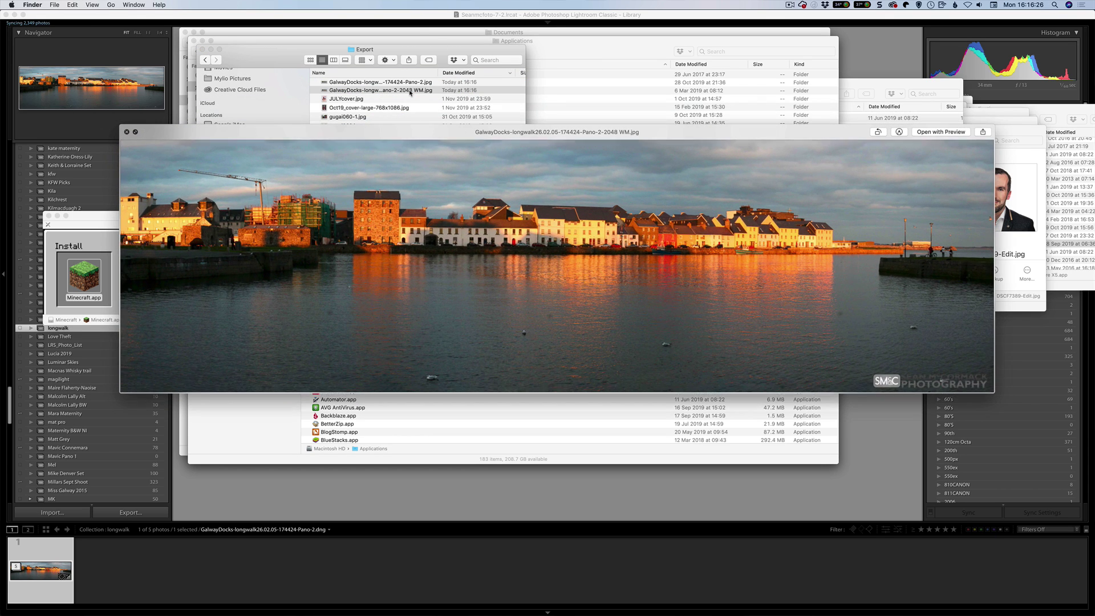
{"action": "key", "text": "space"}
{"action": "left_click", "coordinate": [408, 83]}
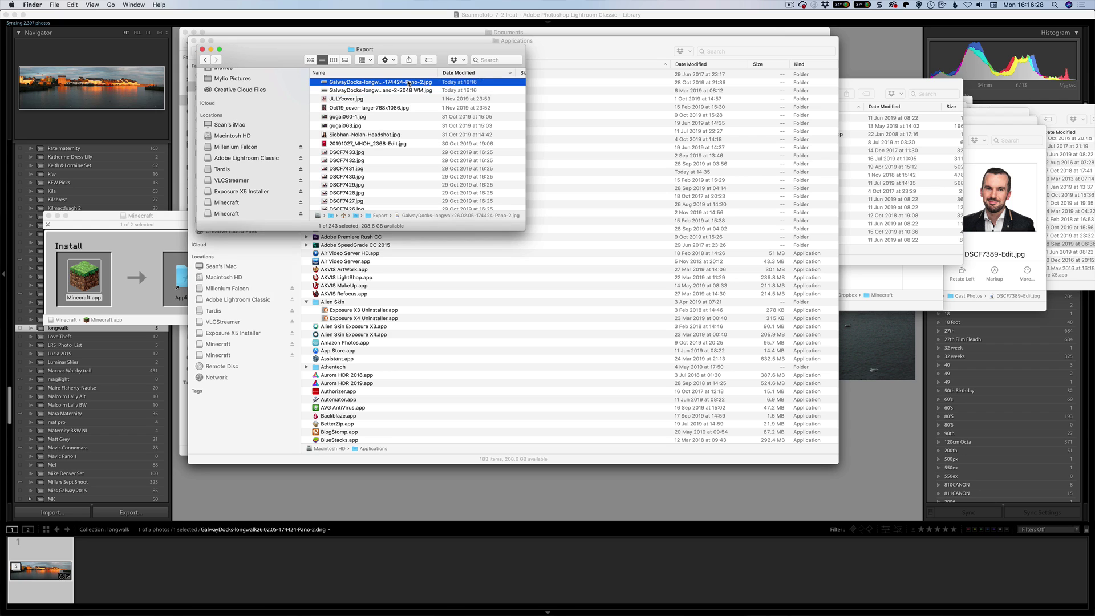
{"action": "key", "text": "space"}
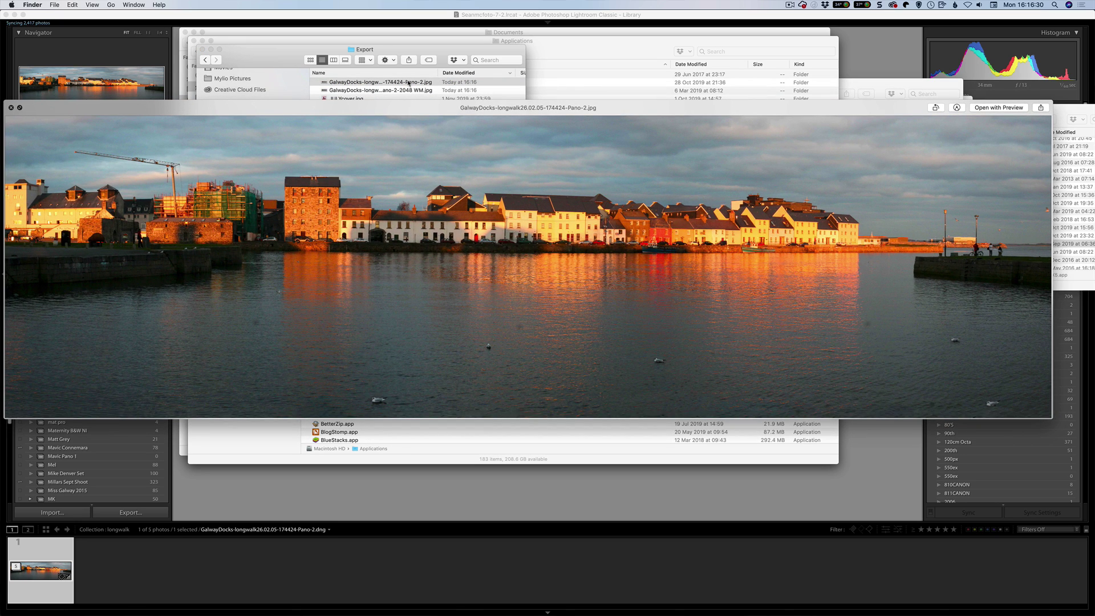
{"action": "key", "text": "space"}
Preview the 2048 WM panorama again, then reselect the full-size file.
{"action": "left_click", "coordinate": [407, 90]}
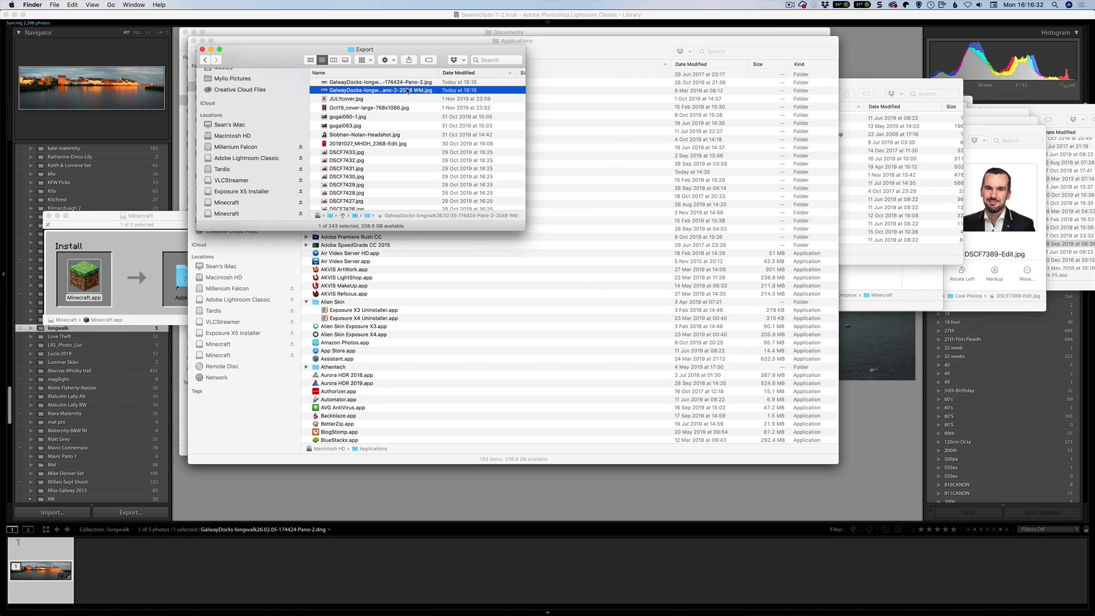
{"action": "key", "text": "space"}
{"action": "key", "text": "space"}
{"action": "left_click", "coordinate": [408, 82]}
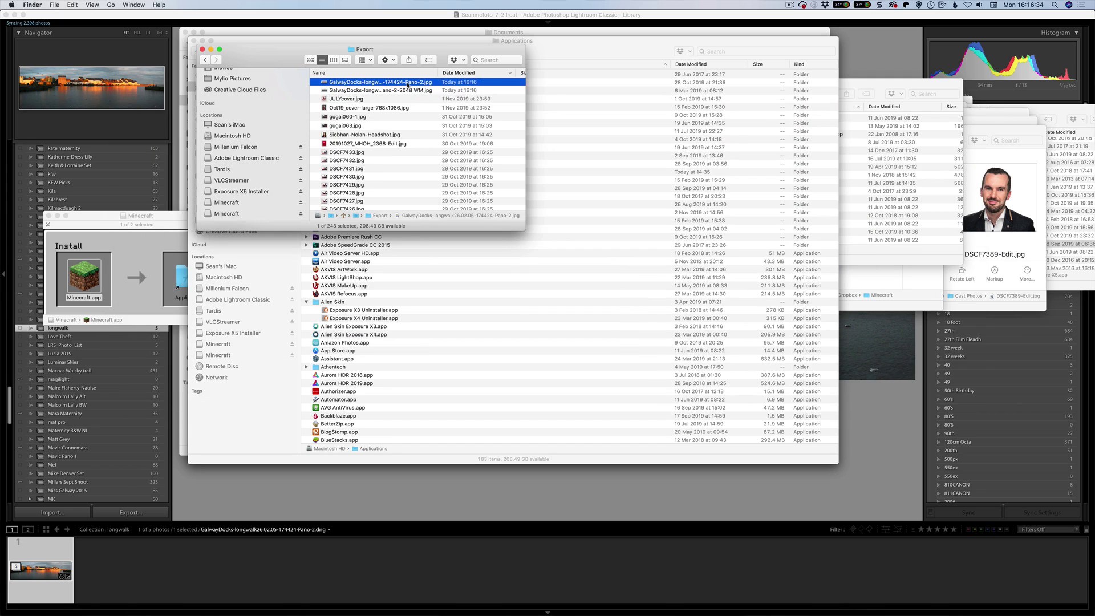
{"action": "key", "text": "space"}
{"action": "key", "text": "space"}
Switch back to Lightroom Classic's Library showing the GalwayDocks Pano-2.dng panorama.
{"action": "key", "text": "super+Tab"}
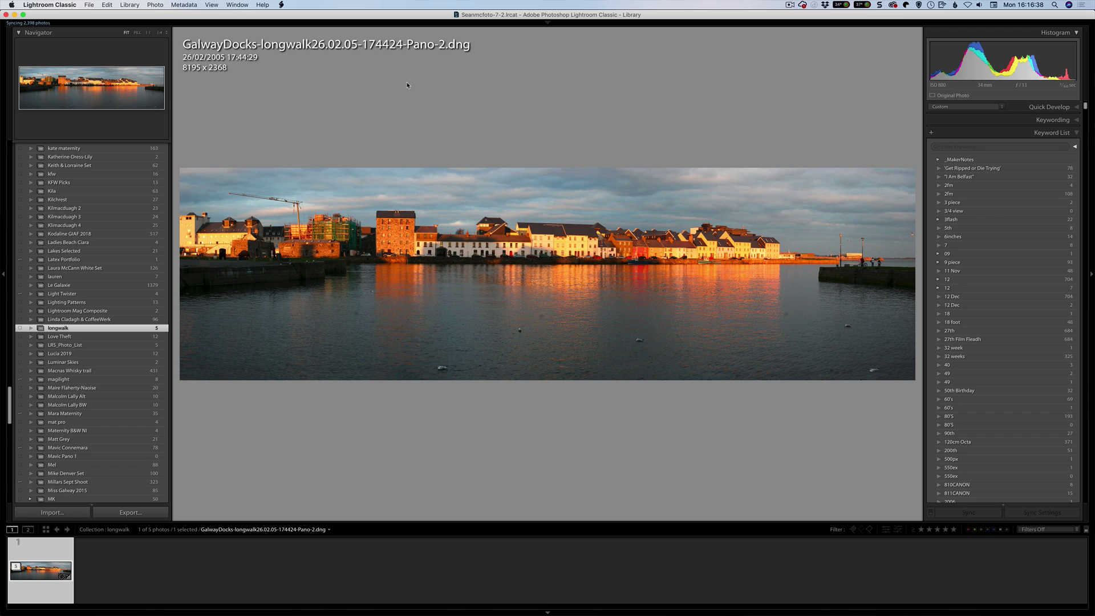